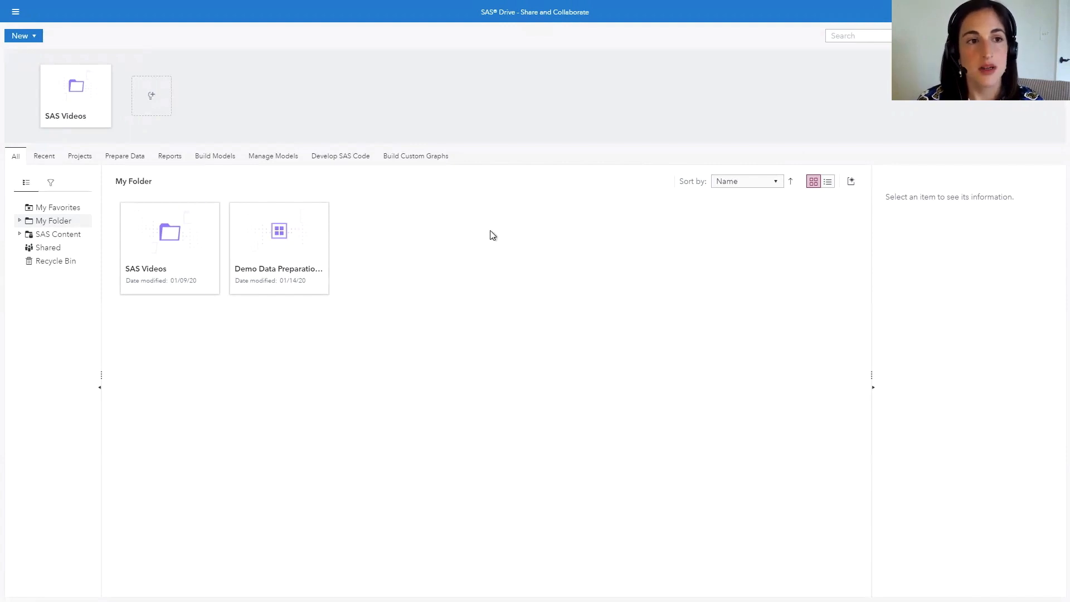
Go to the Manage Data area and browse the data sources on the cas-shared-default server
{"action": "left_click", "coordinate": [16, 12]}
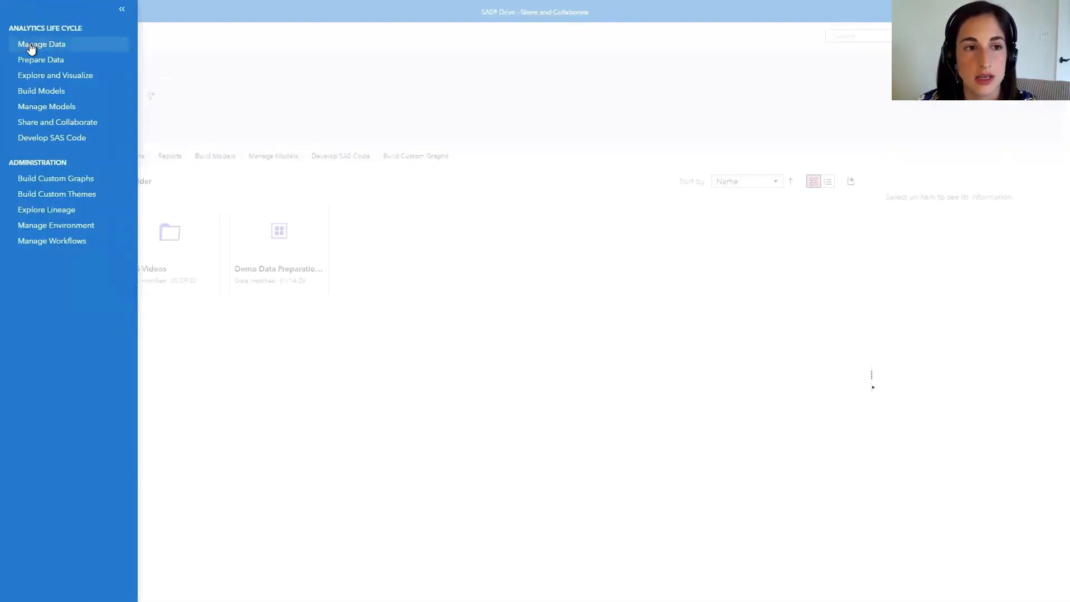
{"action": "left_click", "coordinate": [31, 47]}
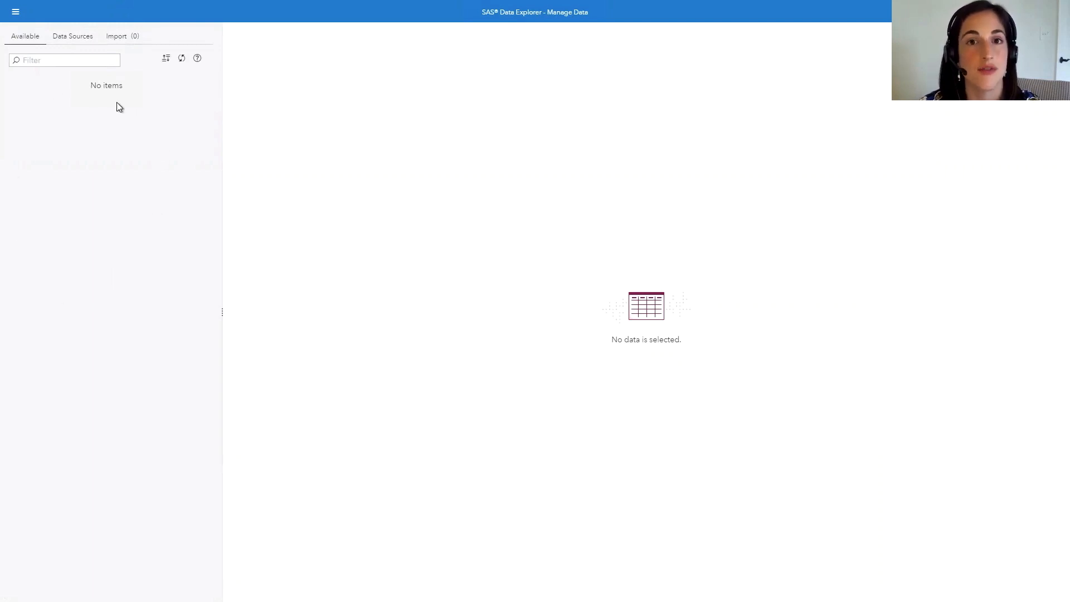
{"action": "left_click", "coordinate": [76, 35]}
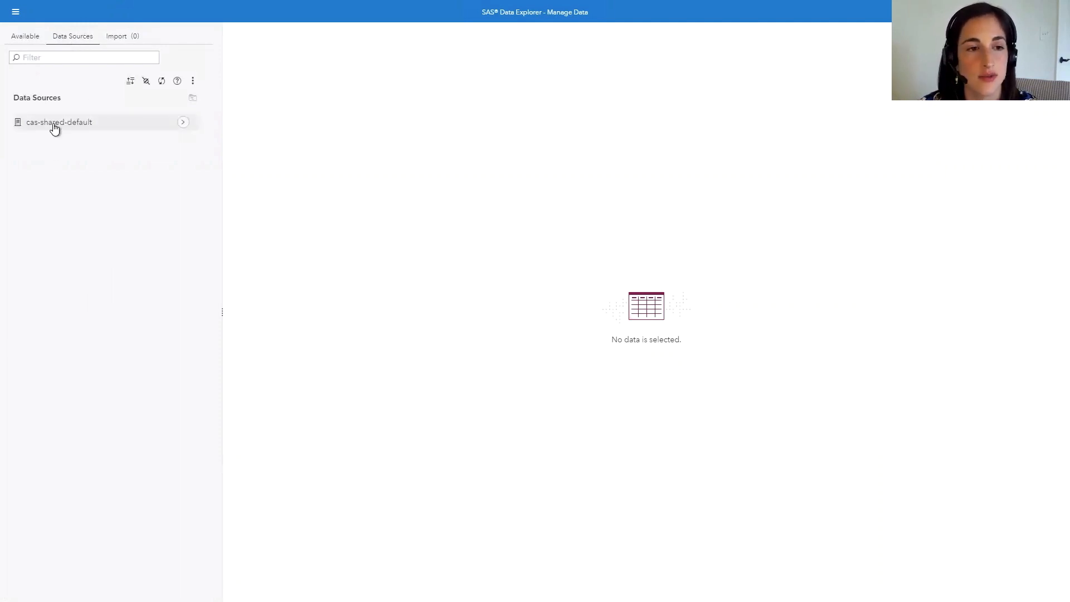
{"action": "left_click", "coordinate": [183, 123]}
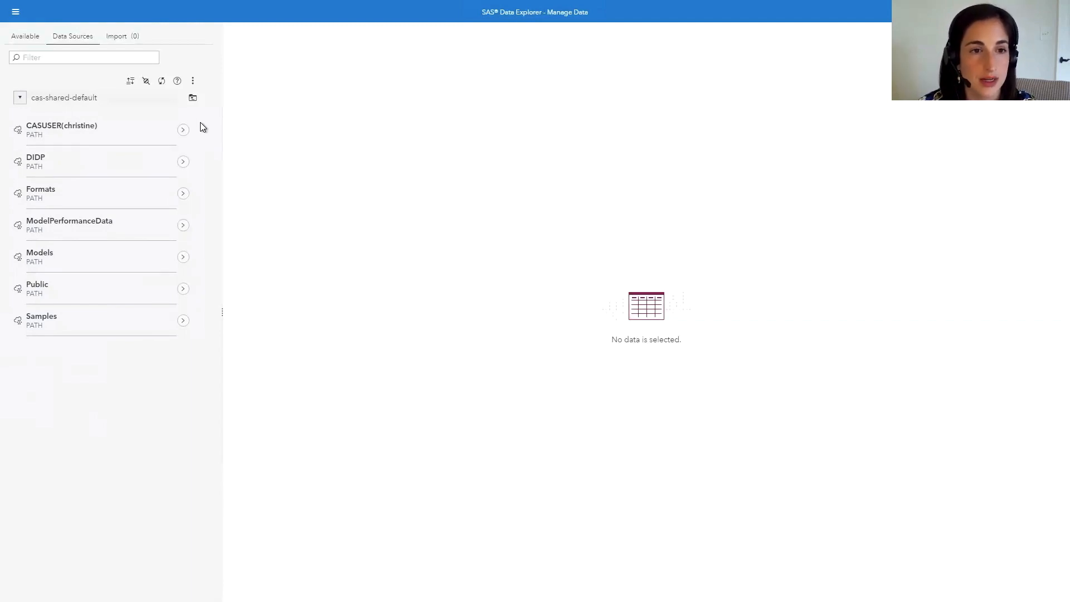
Start a new data connection on cas-shared-default and name it SAS Data
{"action": "left_click", "coordinate": [146, 81]}
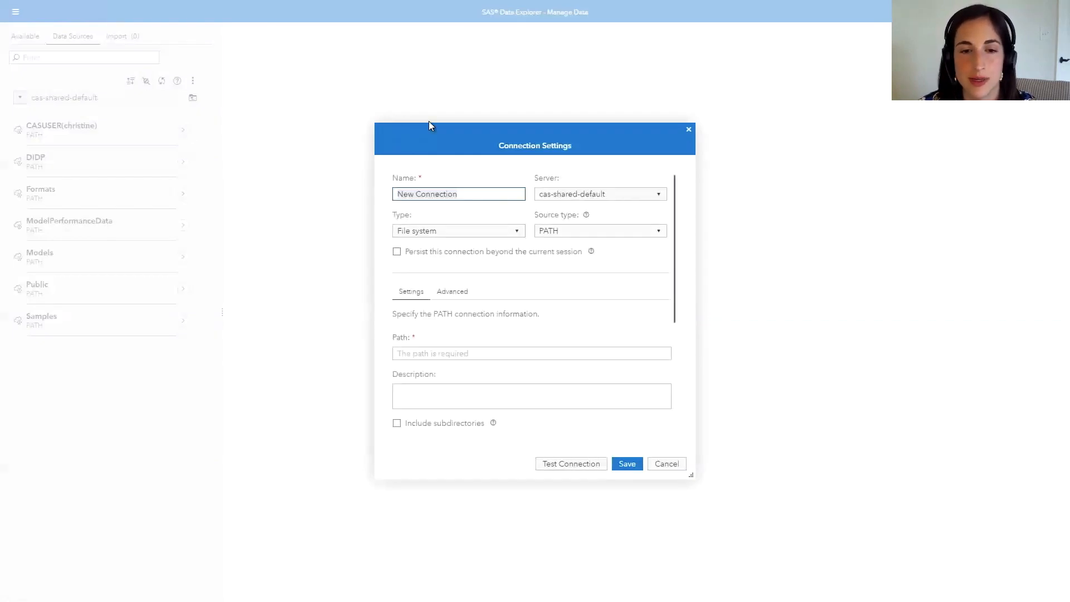
{"action": "left_click", "coordinate": [463, 195]}
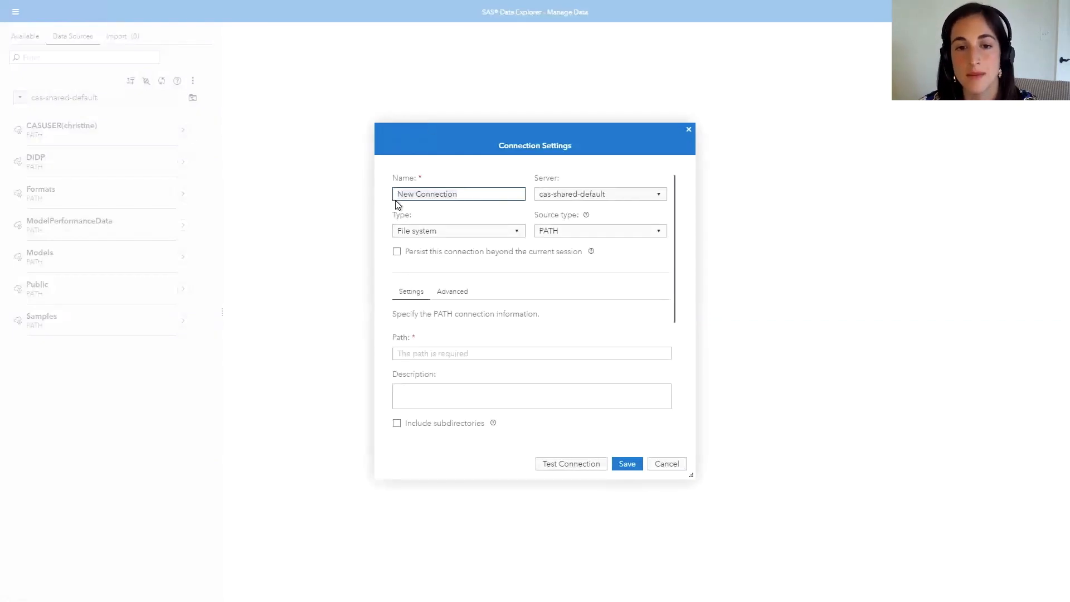
{"action": "type", "text": "SAS Data"}
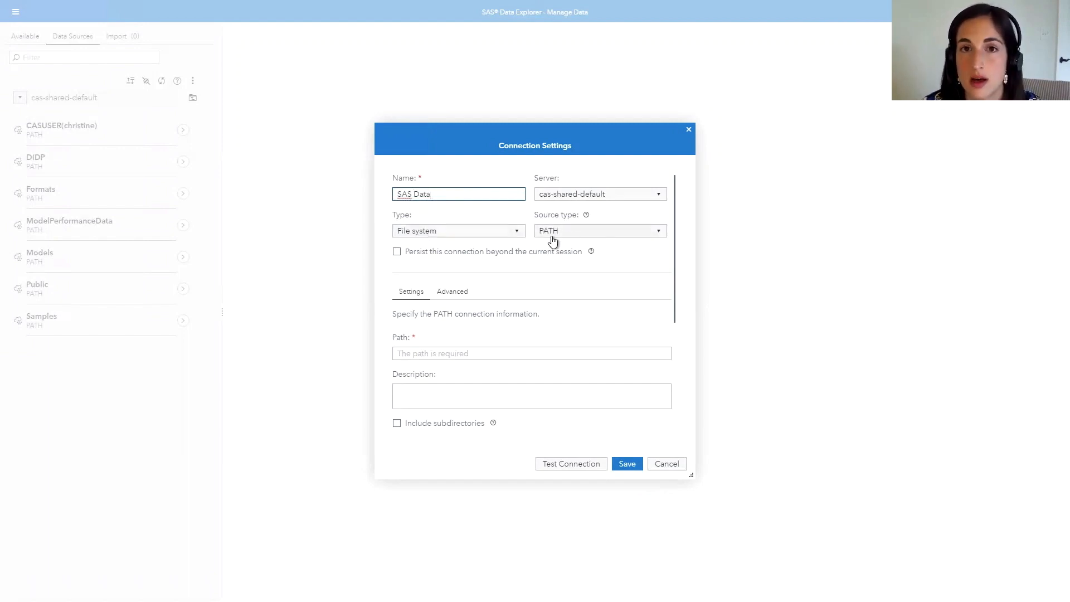
{"action": "left_click", "coordinate": [519, 233]}
{"action": "left_click", "coordinate": [597, 232]}
{"action": "left_click", "coordinate": [598, 231]}
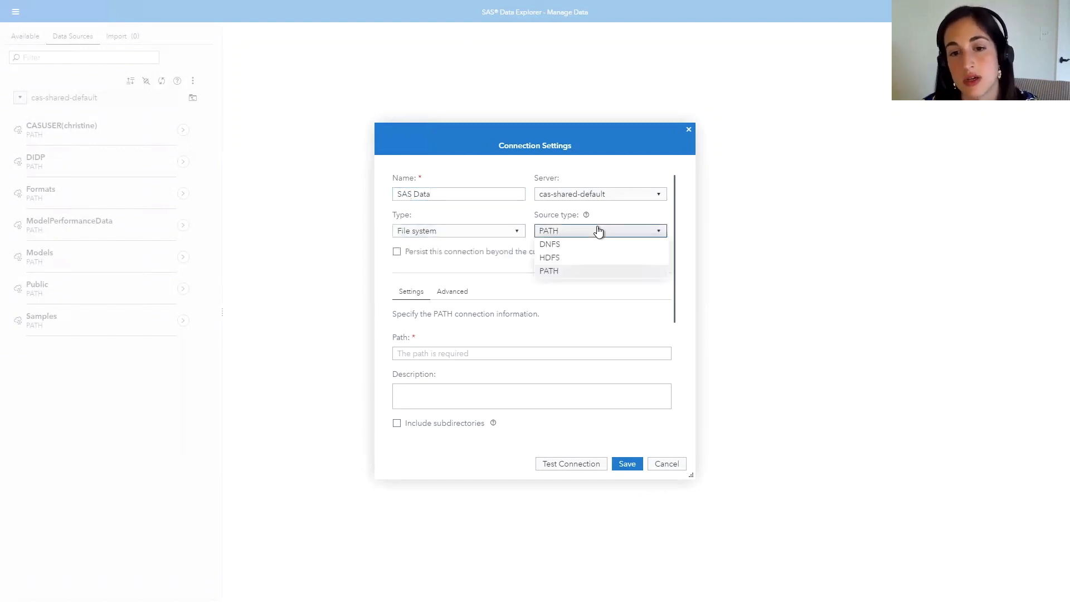
{"action": "left_click", "coordinate": [598, 231]}
{"action": "left_click", "coordinate": [463, 231]}
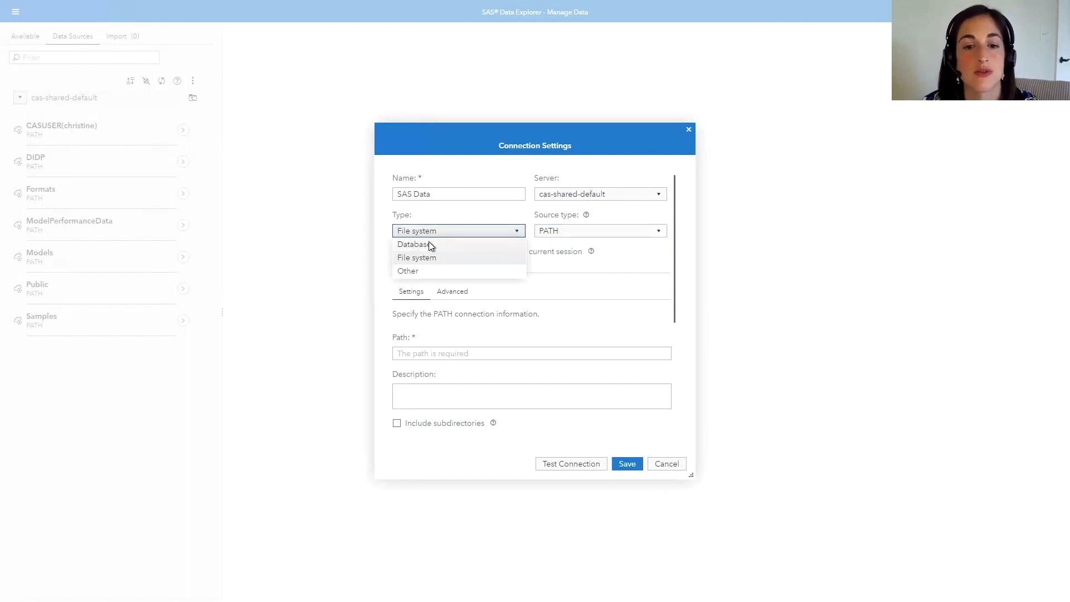
{"action": "left_click", "coordinate": [542, 271]}
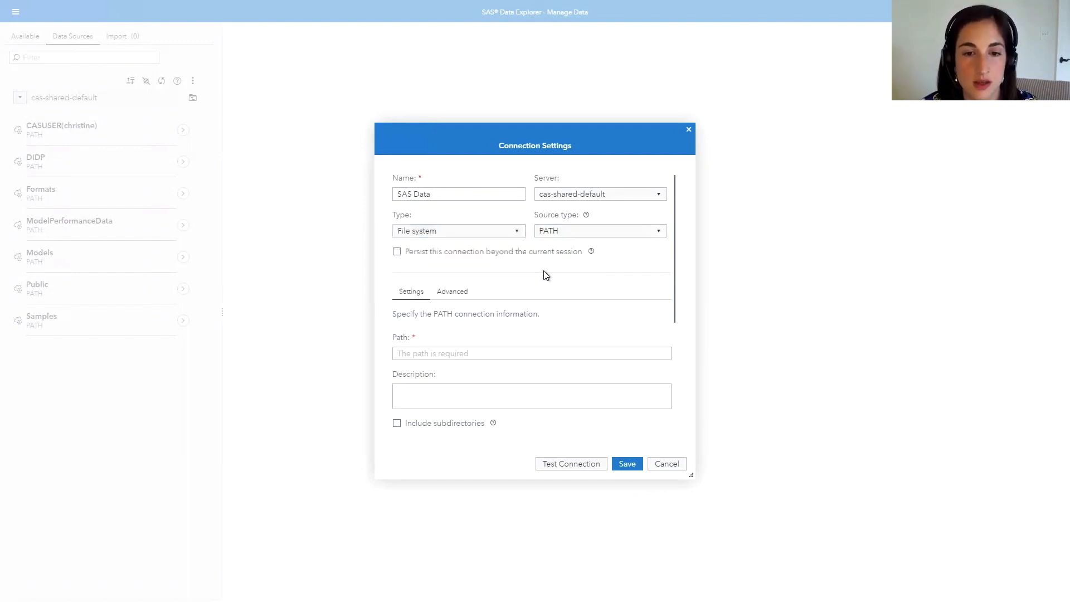
Make the SAS Data connection persist beyond the current session with path /sgf, test it and save it
{"action": "left_click", "coordinate": [395, 253]}
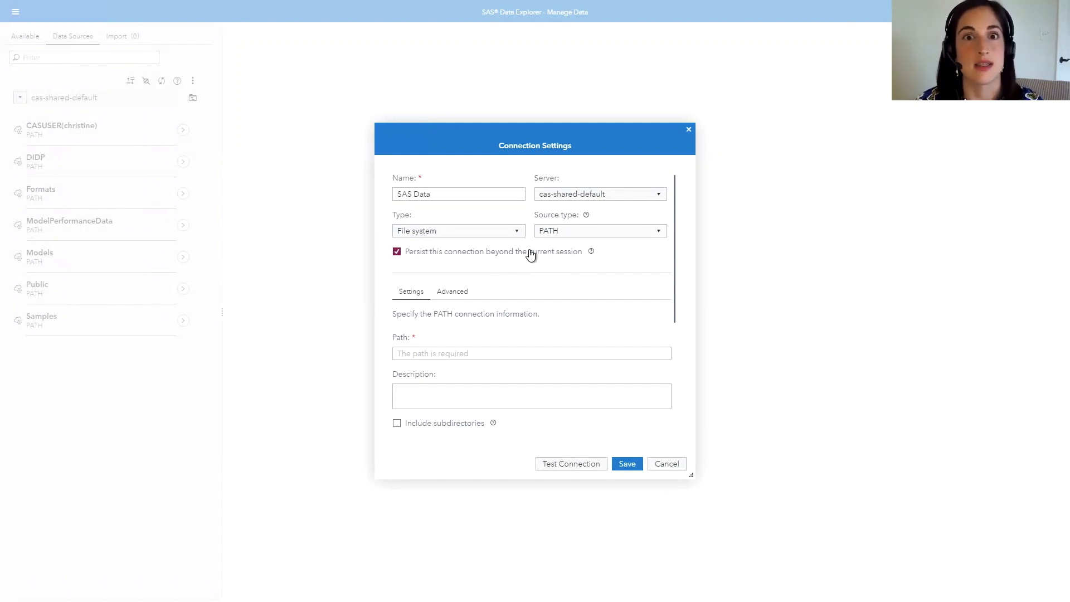
{"action": "left_click", "coordinate": [415, 351]}
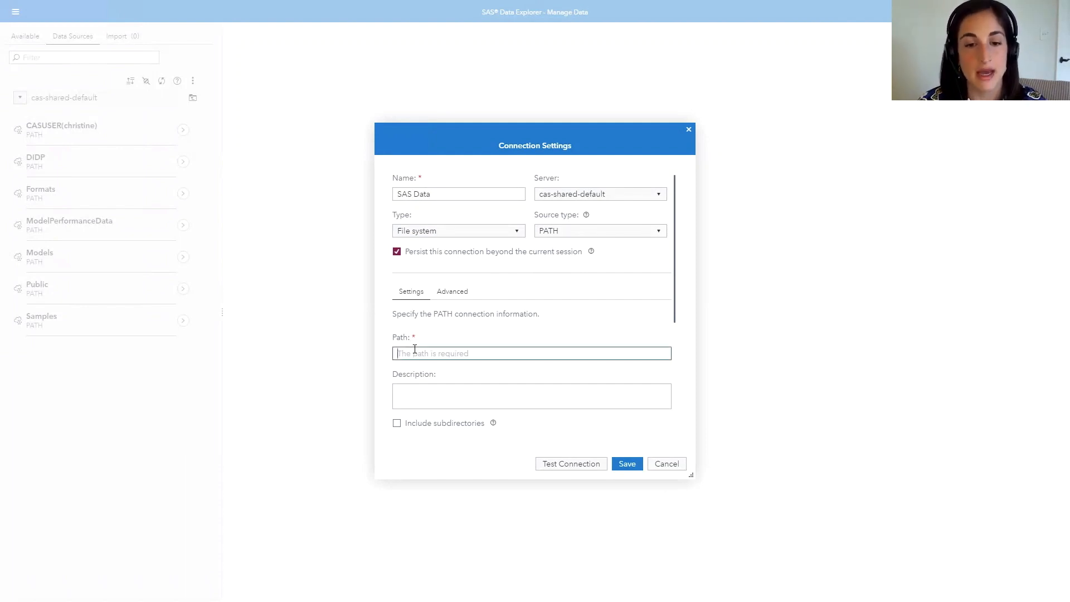
{"action": "type", "text": "/sgf"}
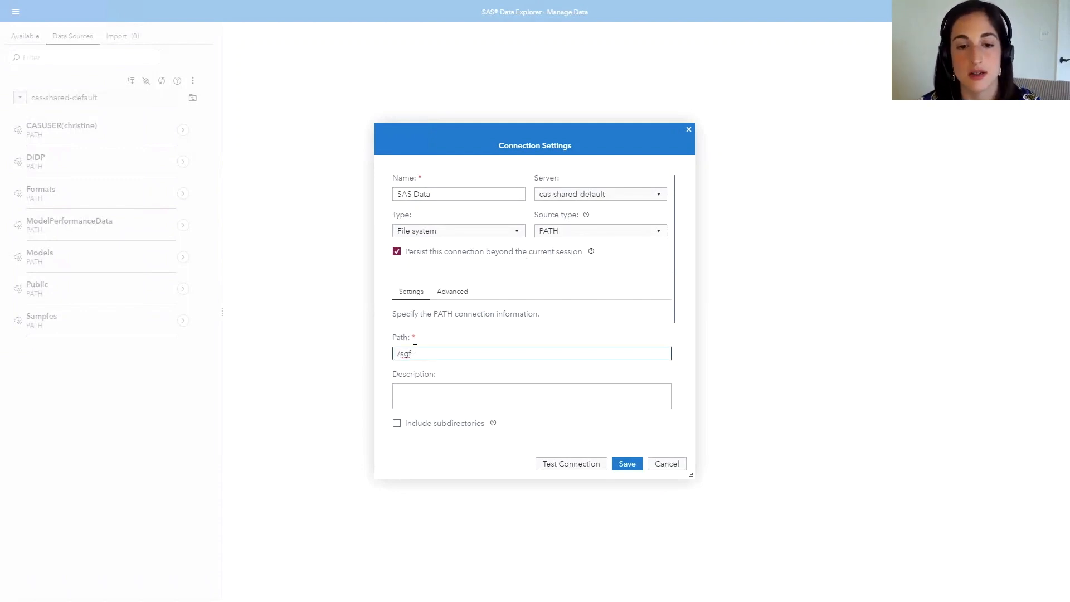
{"action": "key", "text": "BackSpace"}
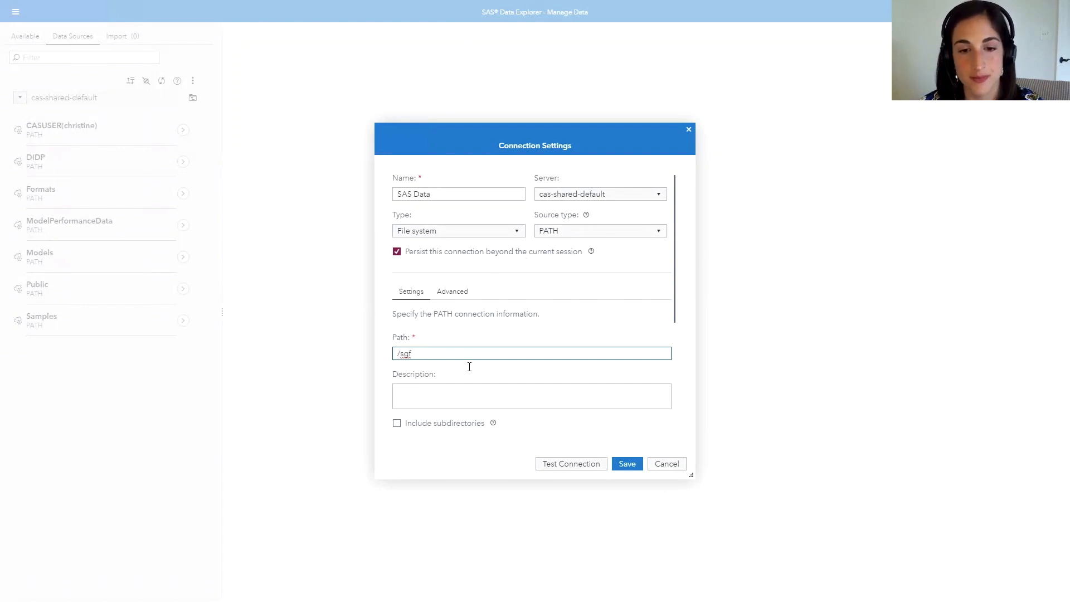
{"action": "left_click", "coordinate": [578, 463]}
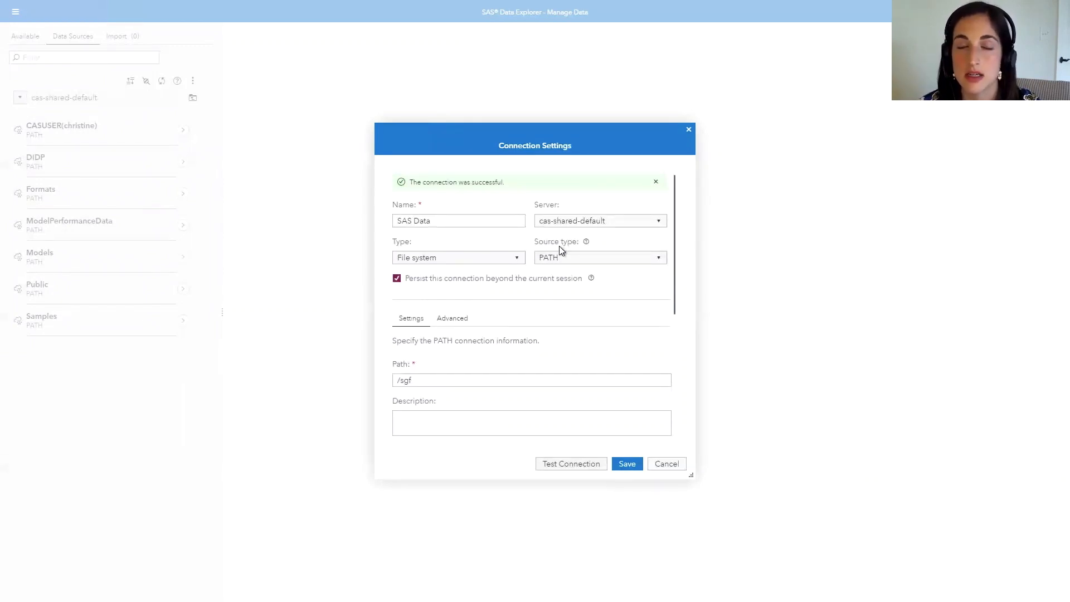
{"action": "left_click", "coordinate": [633, 466]}
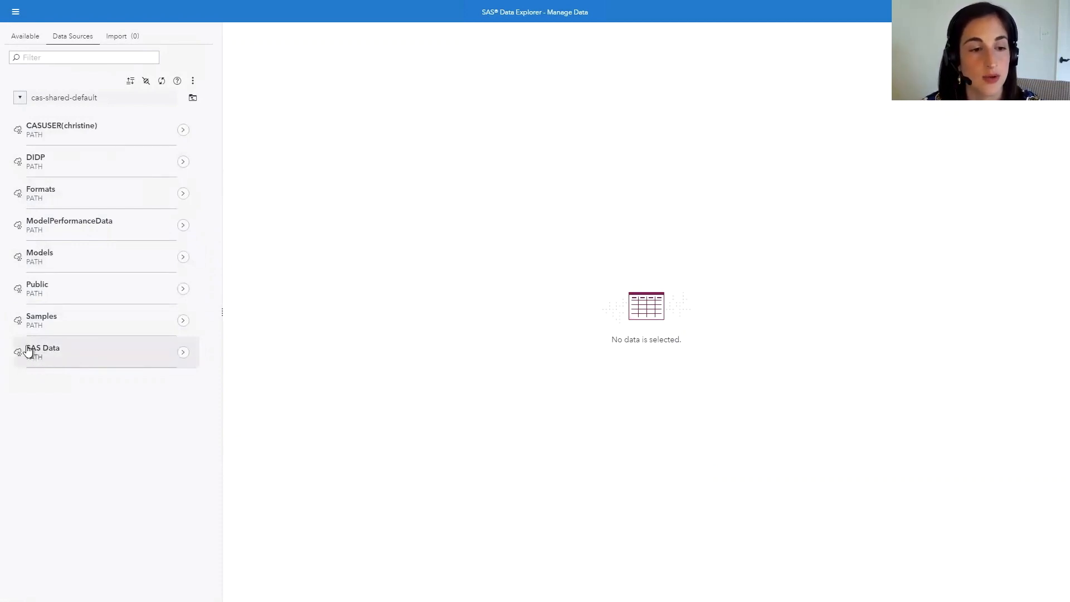
Open the SAS Data connection and add its bank_customers.sas7bdat table to the import list
{"action": "left_click", "coordinate": [183, 352]}
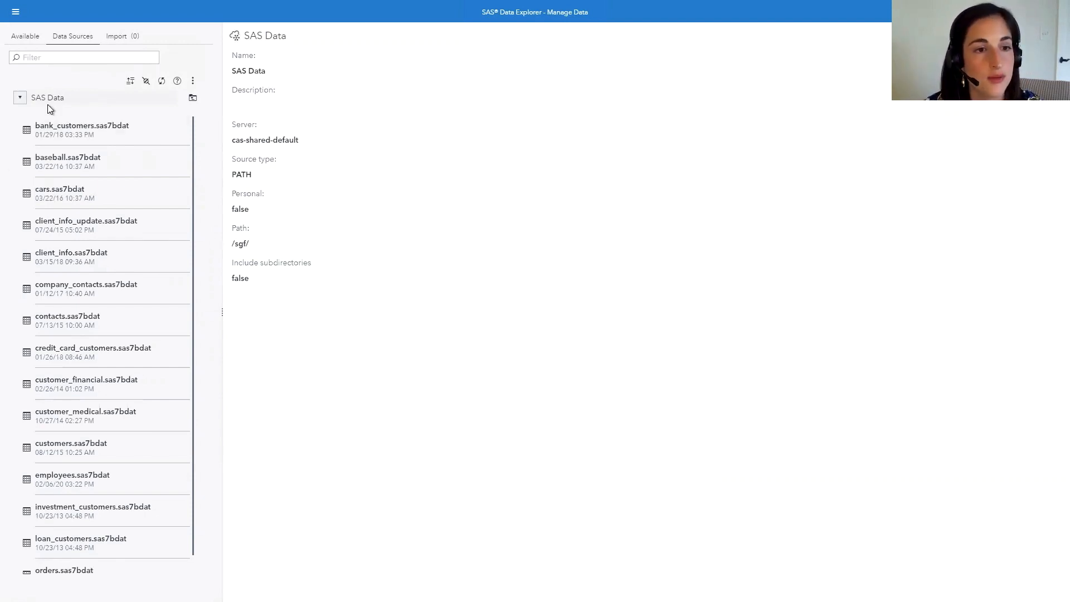
{"action": "right_click", "coordinate": [81, 134]}
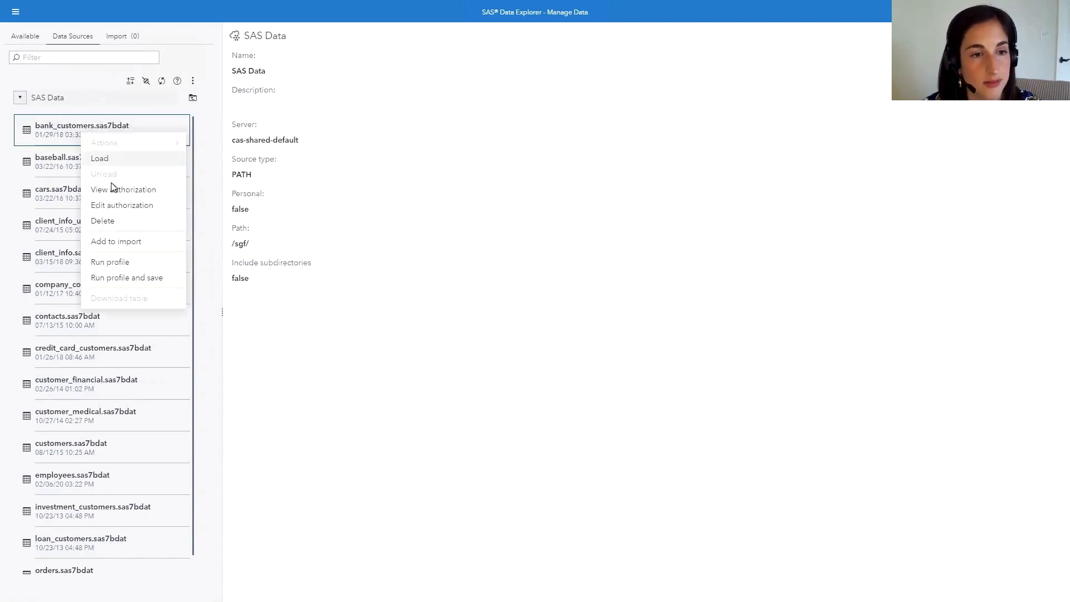
{"action": "left_click", "coordinate": [151, 240]}
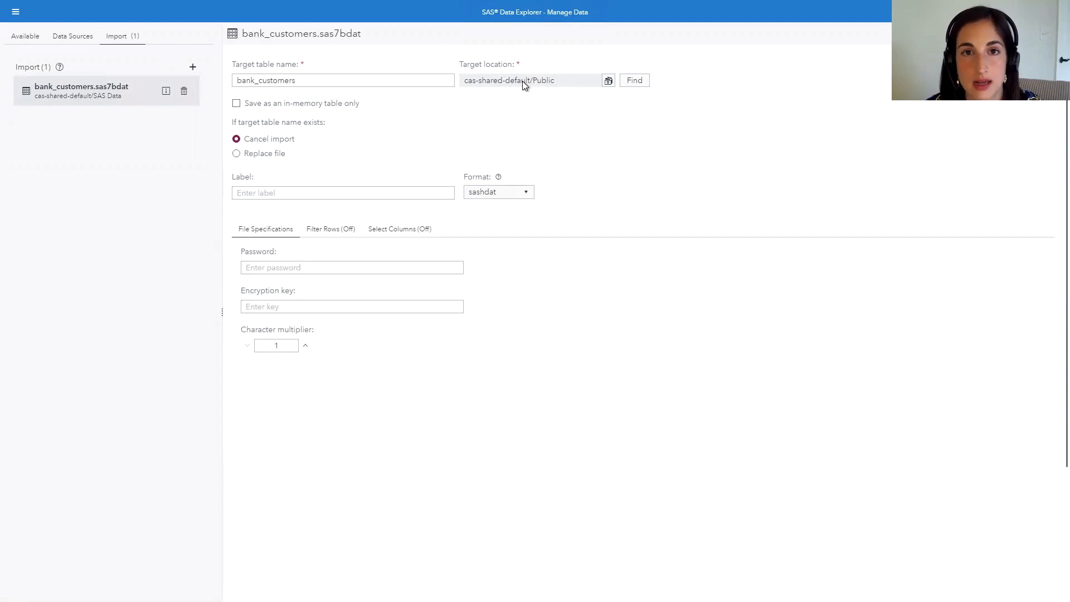
Import bank_customers into cas-shared-default/Public in sashdat format, replacing the file if the target table name exists
{"action": "left_click", "coordinate": [237, 154]}
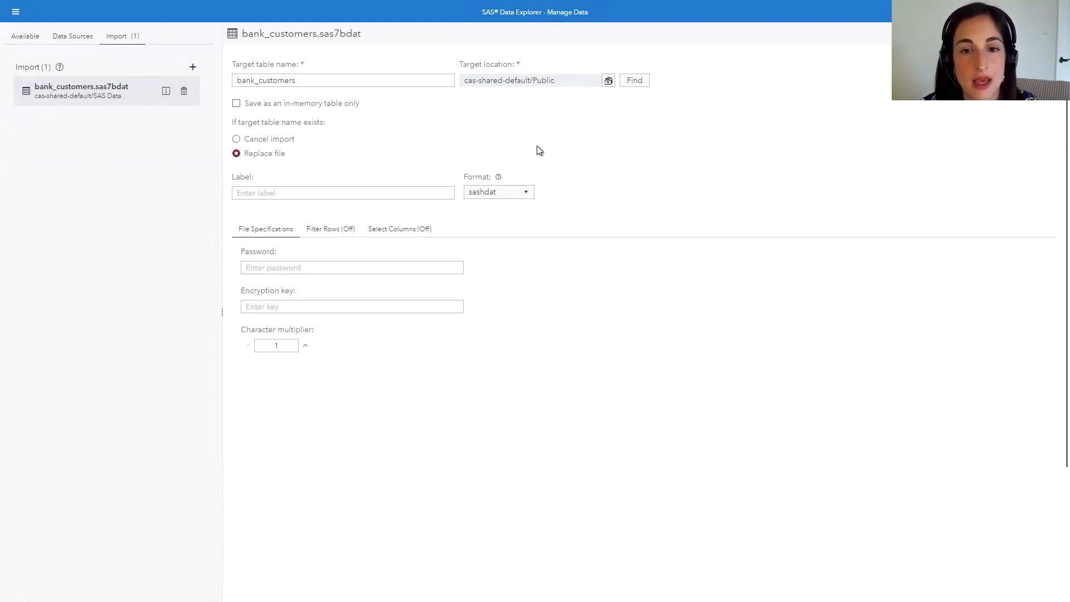
{"action": "left_click", "coordinate": [528, 196]}
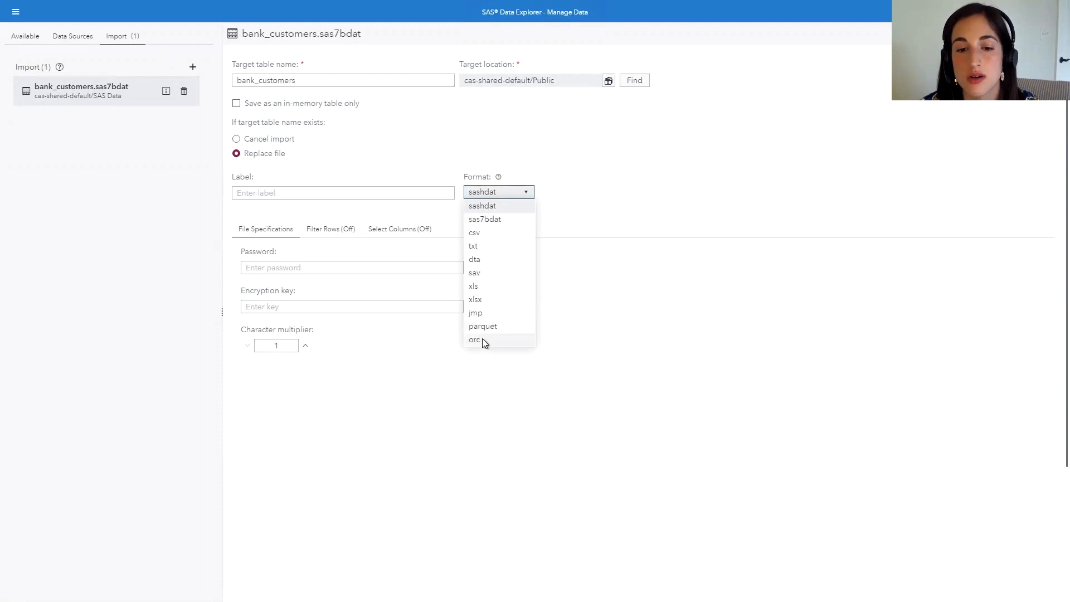
{"action": "left_click", "coordinate": [489, 208]}
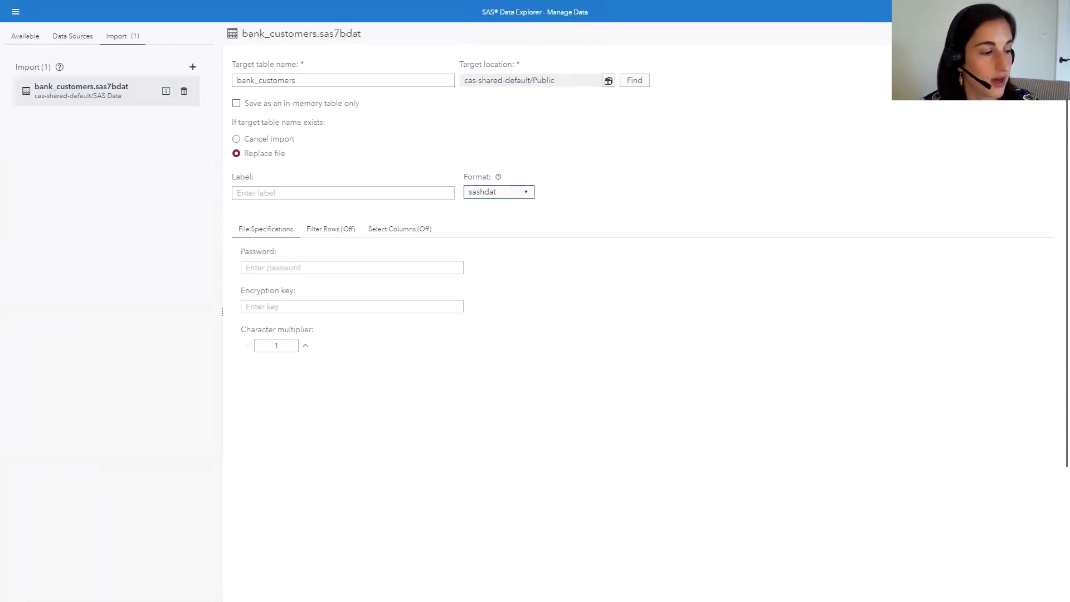
{"action": "left_click", "coordinate": [1028, 33]}
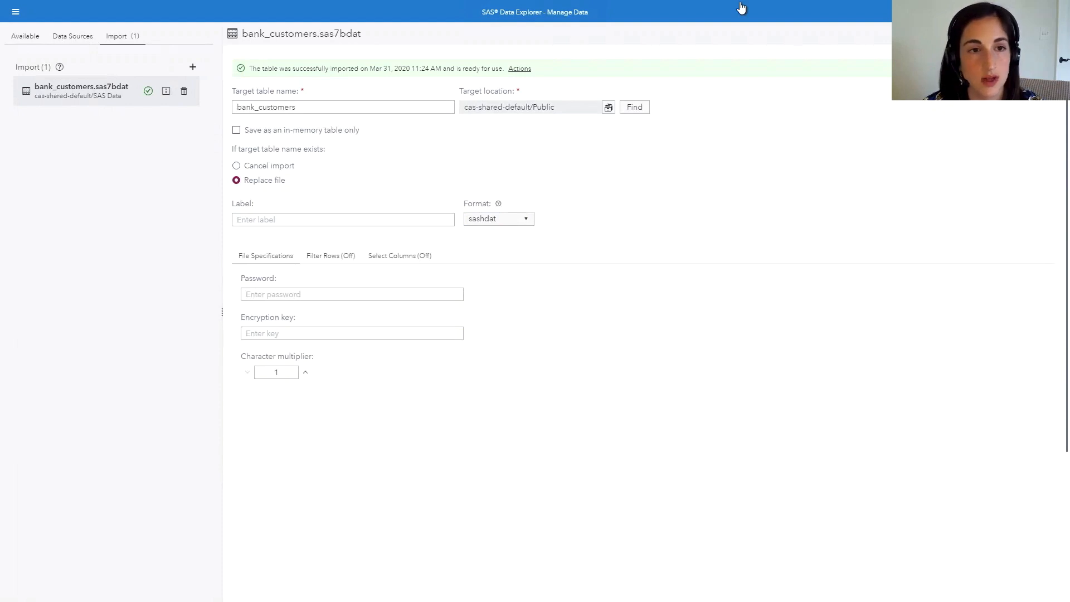
{"action": "left_click", "coordinate": [193, 68]}
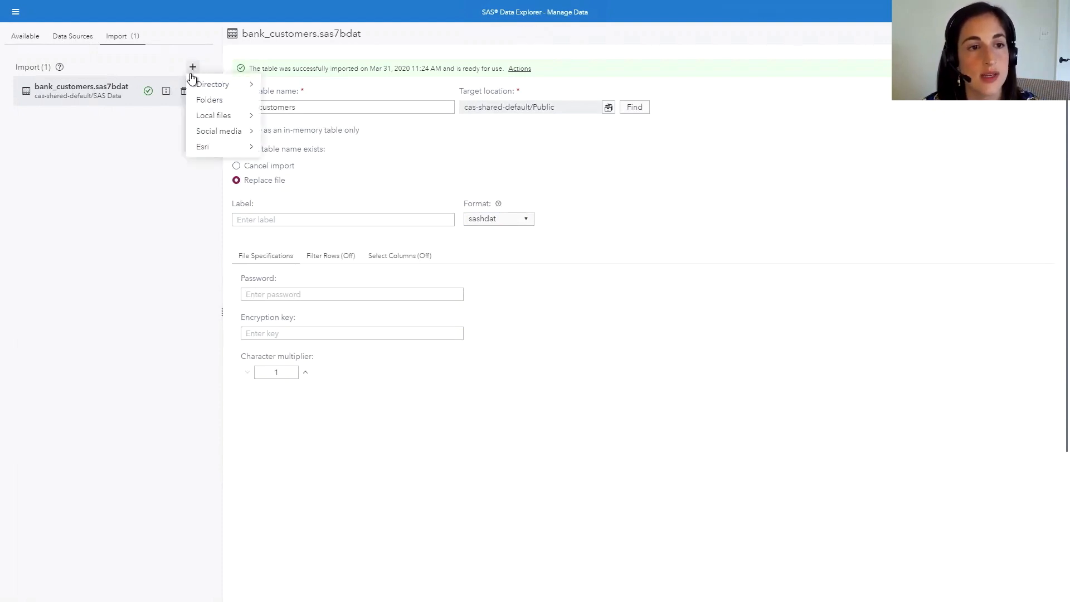
{"action": "mouse_move", "coordinate": [247, 116]}
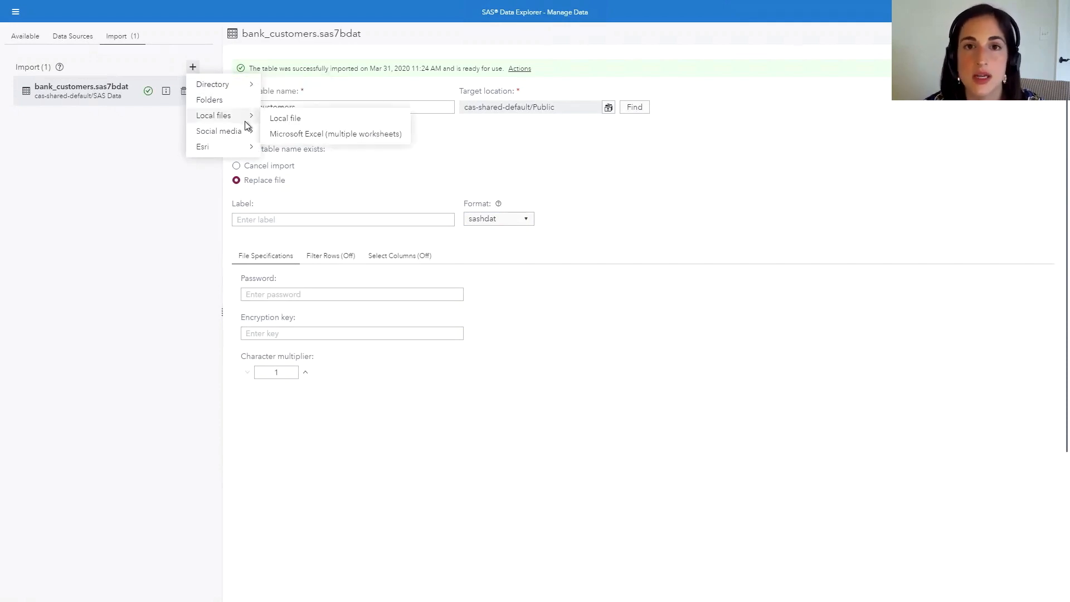
{"action": "mouse_move", "coordinate": [230, 150]}
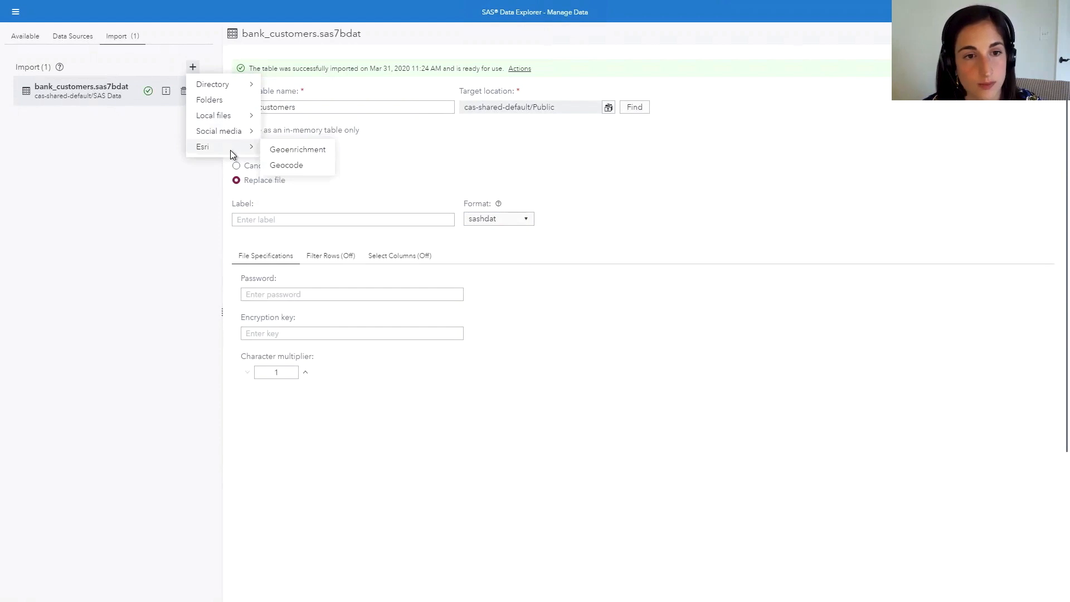
{"action": "left_click", "coordinate": [166, 197]}
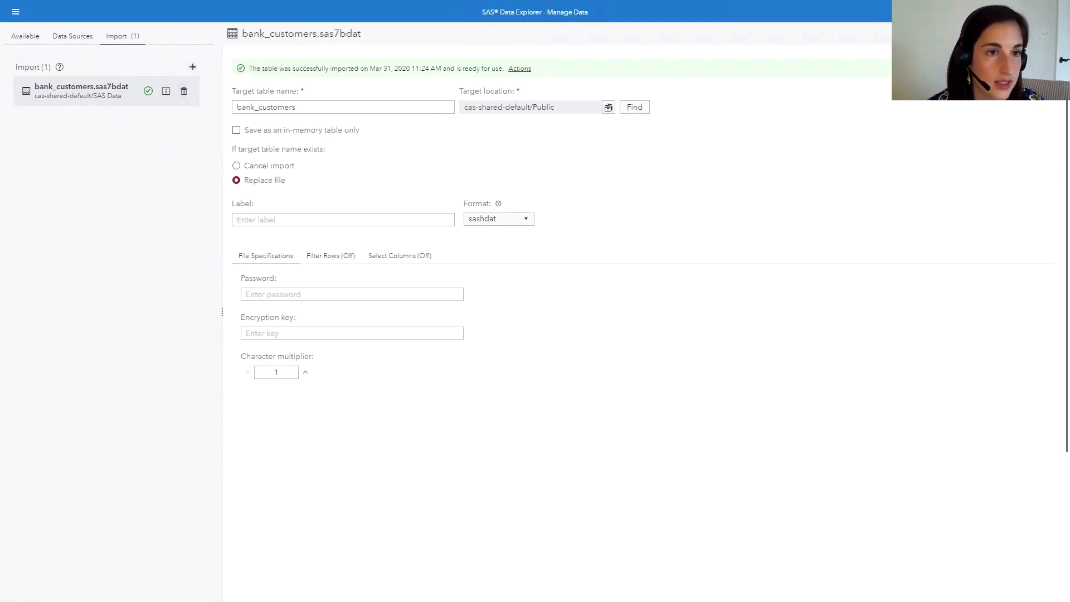
Open the available BANK_CUSTOMERS table and examine its location, column details and sample data, widening the customer name and STATE columns
{"action": "left_click", "coordinate": [36, 33]}
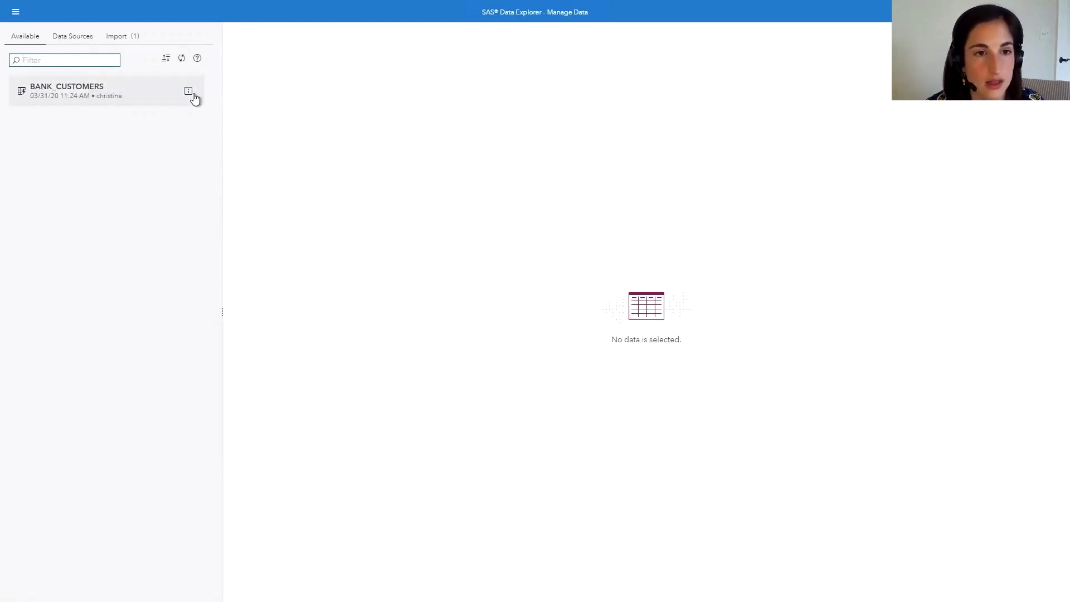
{"action": "mouse_move", "coordinate": [189, 92]}
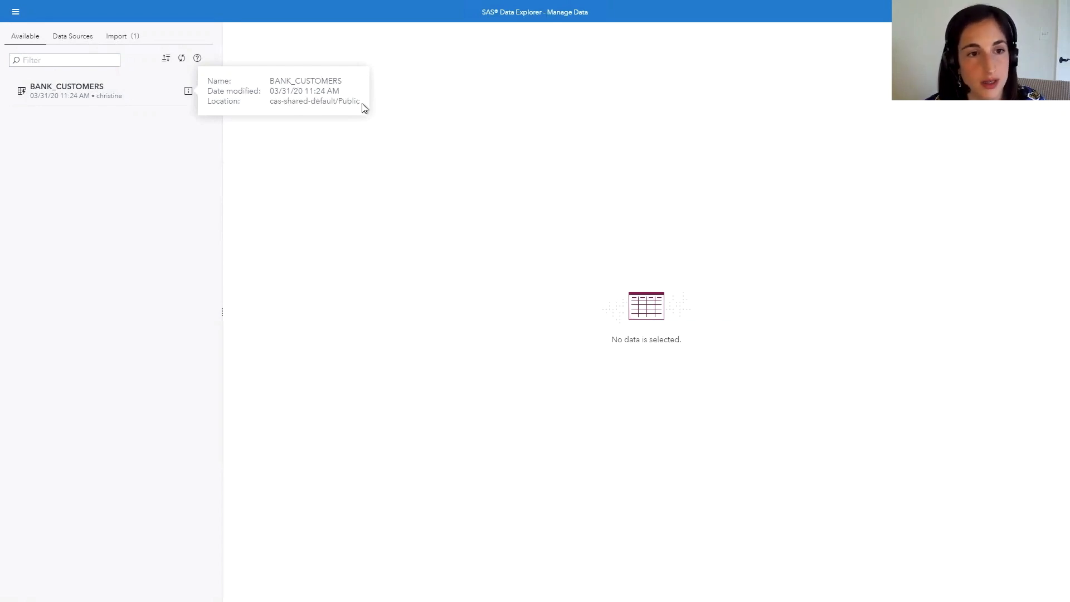
{"action": "left_click", "coordinate": [81, 91]}
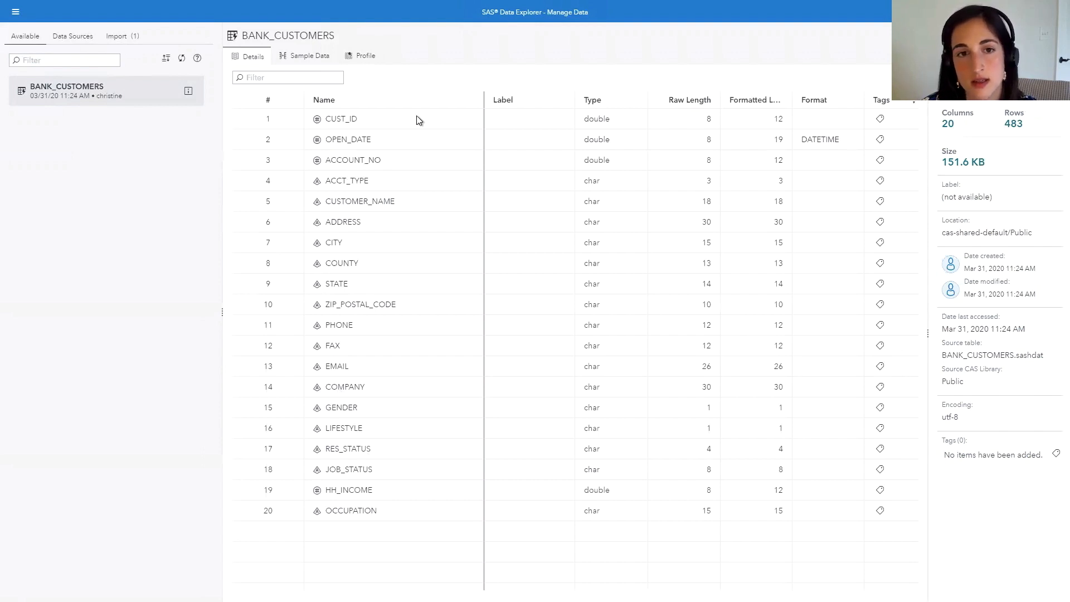
{"action": "left_click", "coordinate": [291, 57]}
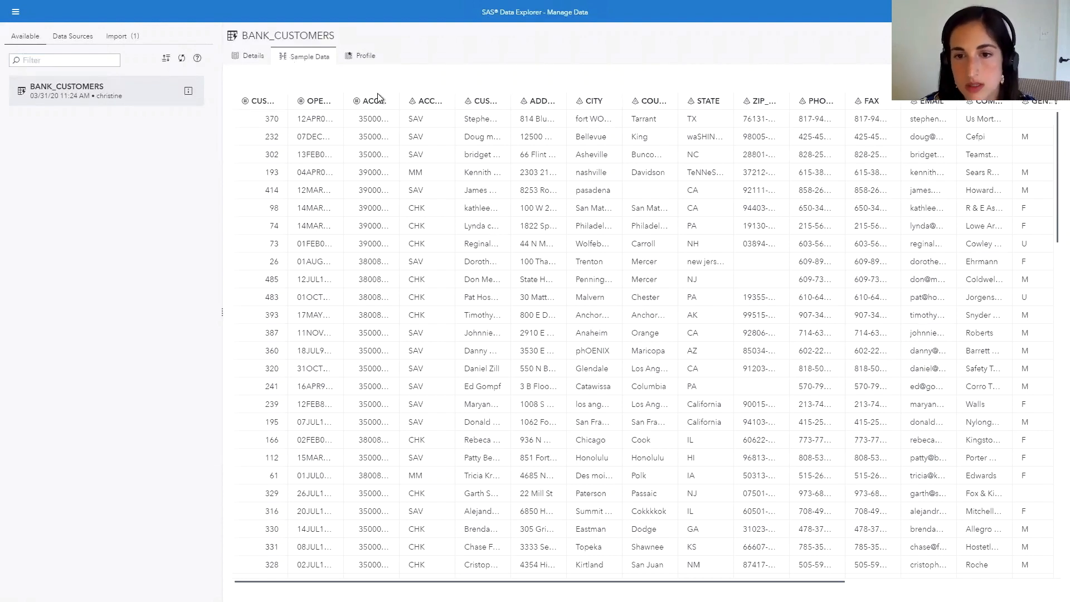
{"action": "left_click_drag", "start_coordinate": [735, 101], "coordinate": [767, 100]}
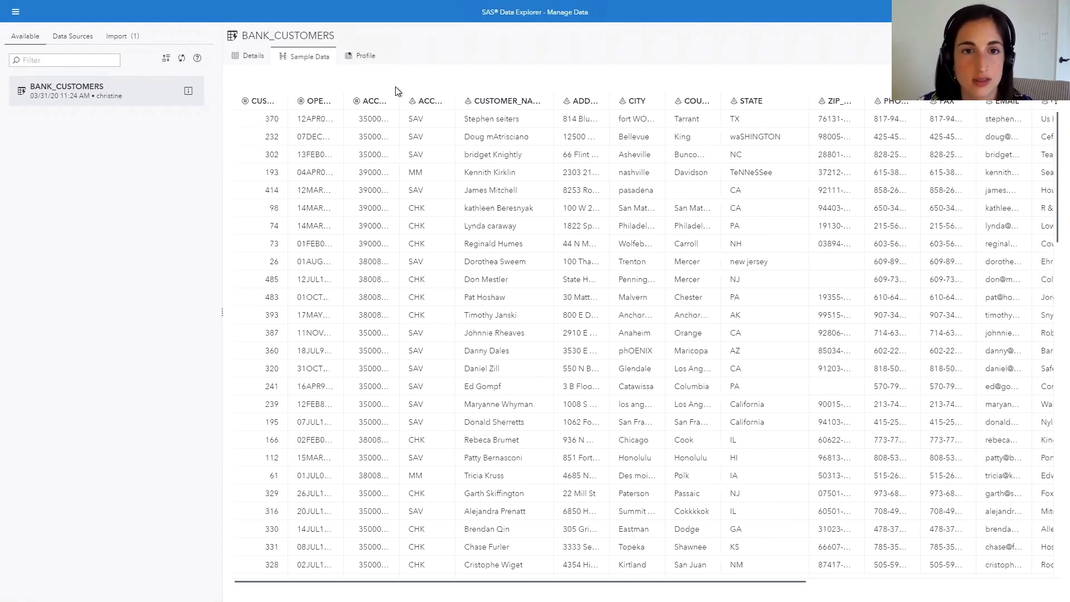
Run a profile on BANK_CUSTOMERS without saving it and open the descriptive metrics of the STATE column
{"action": "left_click", "coordinate": [352, 58]}
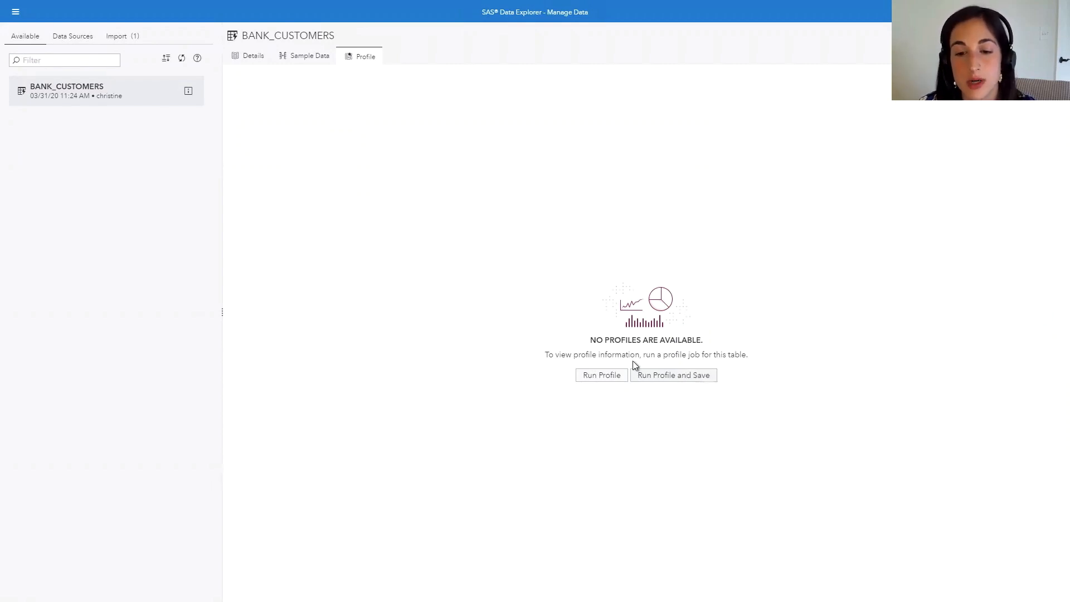
{"action": "left_click", "coordinate": [606, 375]}
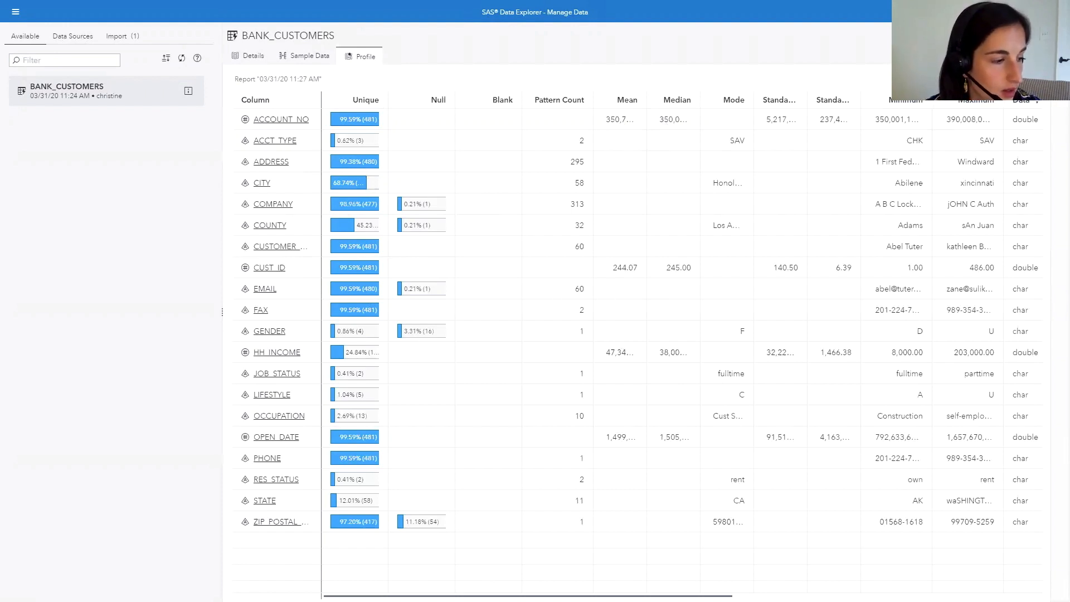
{"action": "left_click", "coordinate": [264, 502]}
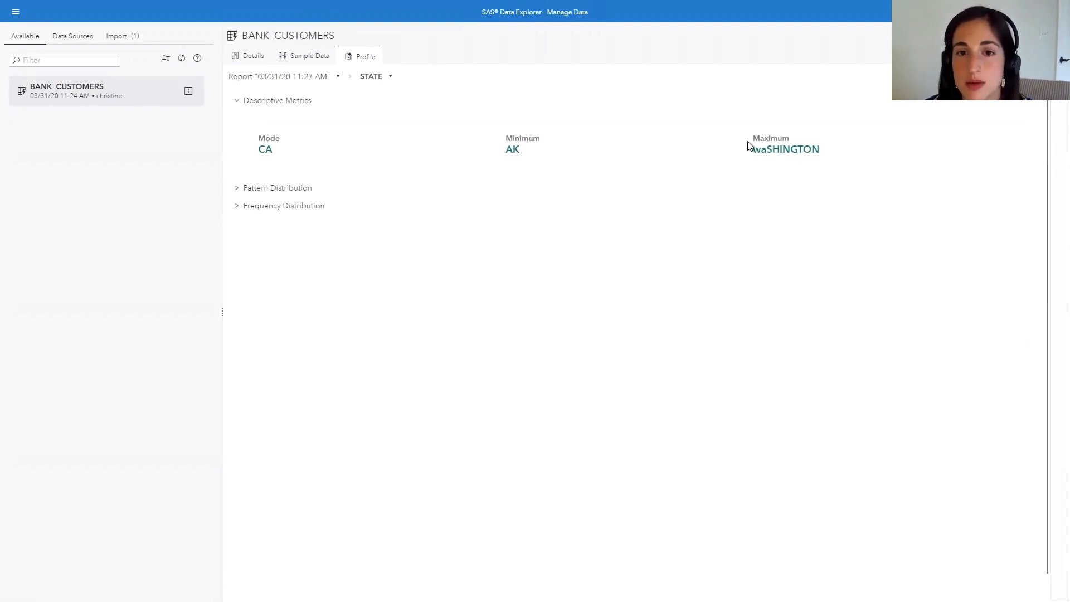
Examine the frequency distribution of the STATE column, including the CA and California bars, and its pattern distribution
{"action": "left_click", "coordinate": [236, 214]}
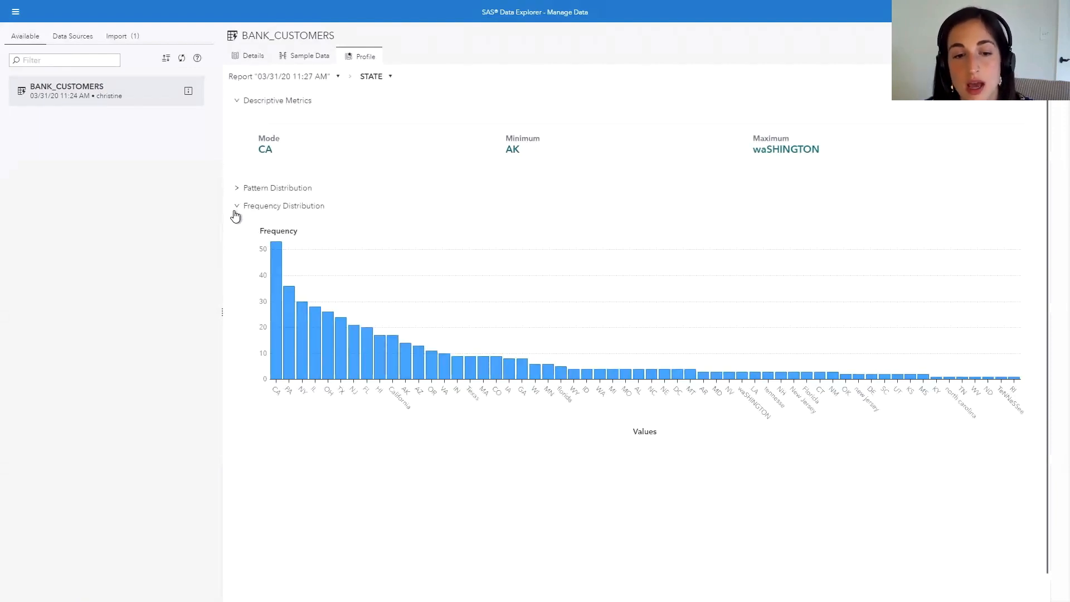
{"action": "mouse_move", "coordinate": [278, 274]}
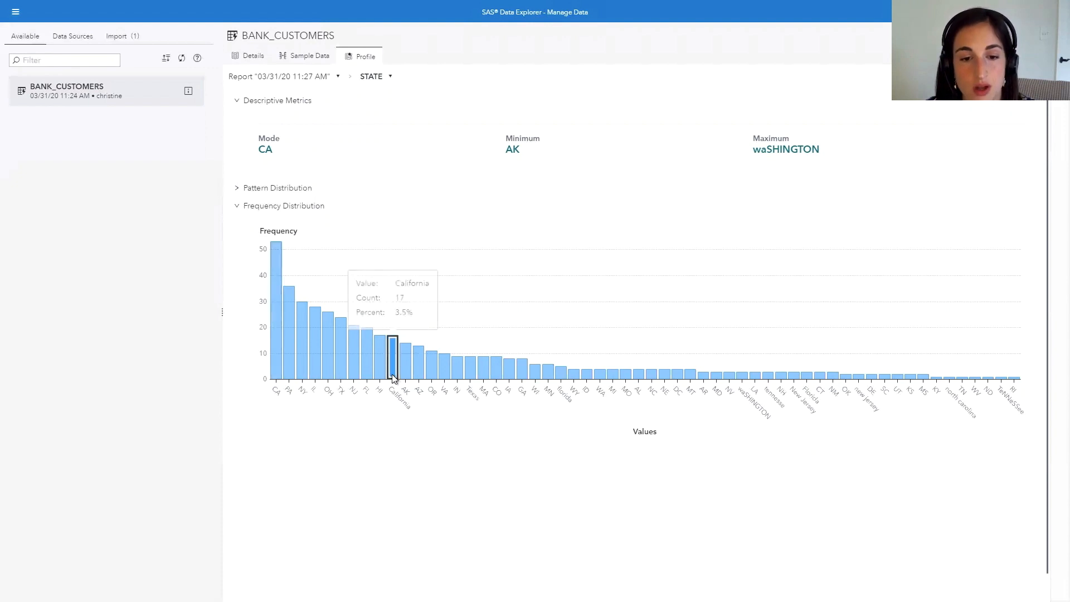
{"action": "mouse_move", "coordinate": [392, 379]}
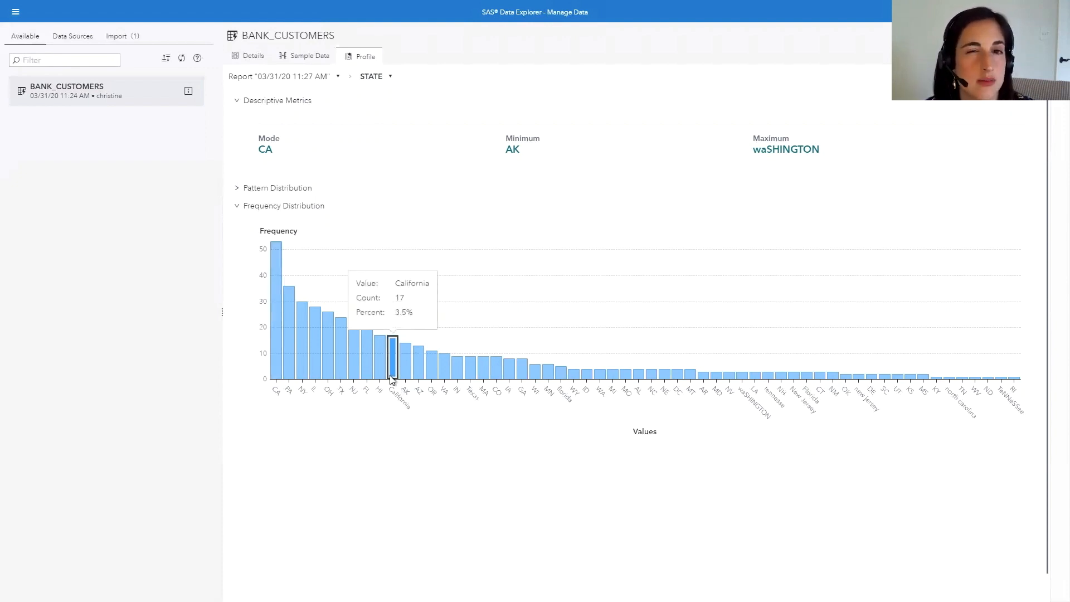
{"action": "mouse_move", "coordinate": [406, 353]}
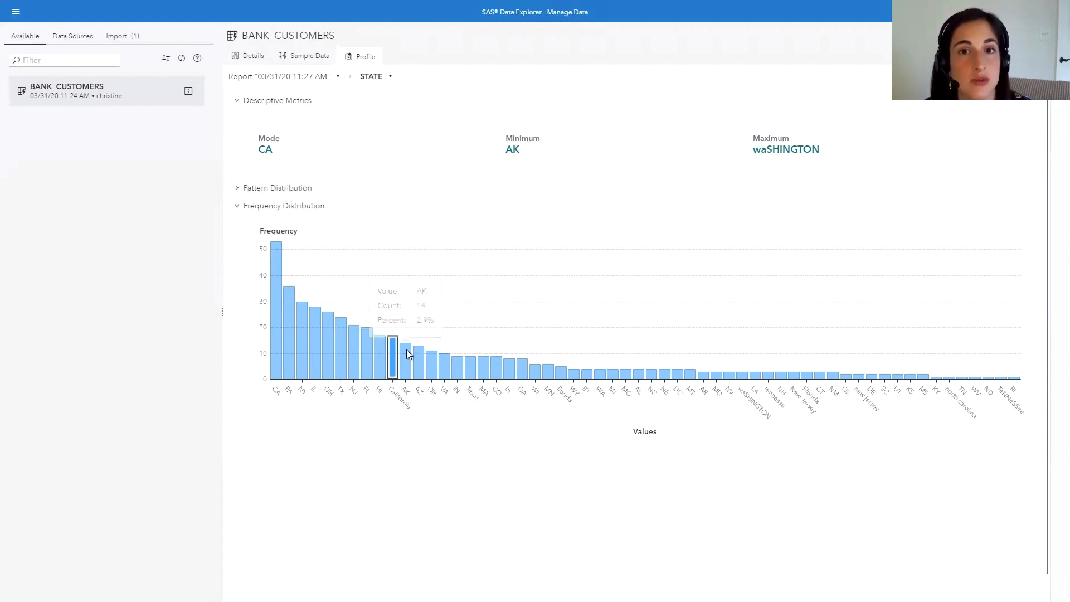
{"action": "left_click", "coordinate": [236, 192]}
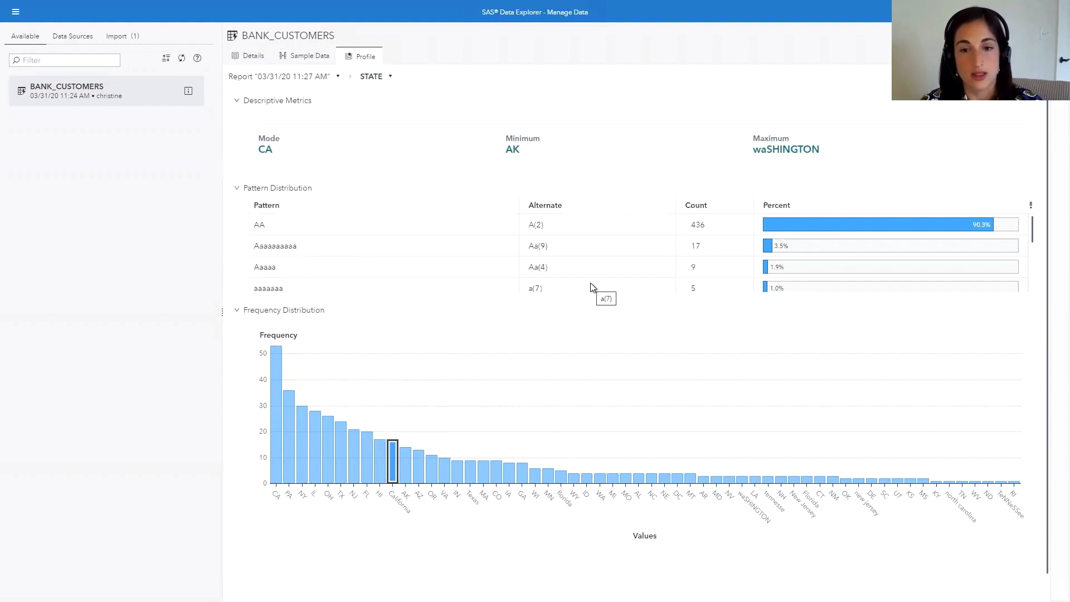
Return to the profile report's overview of all columns and view its list of saved versions
{"action": "left_click", "coordinate": [306, 78]}
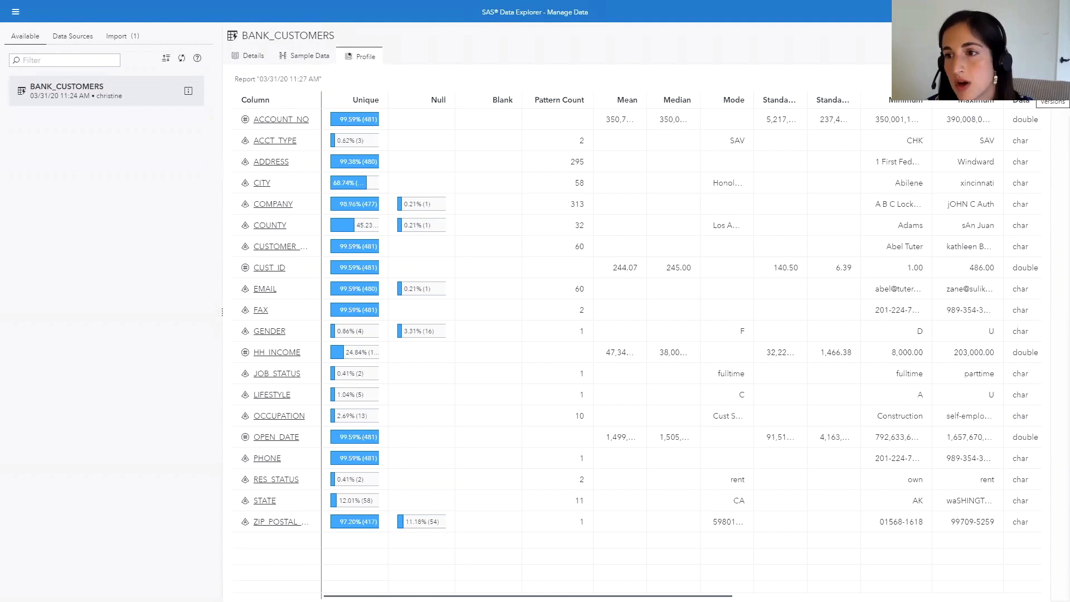
{"action": "left_click", "coordinate": [1059, 92]}
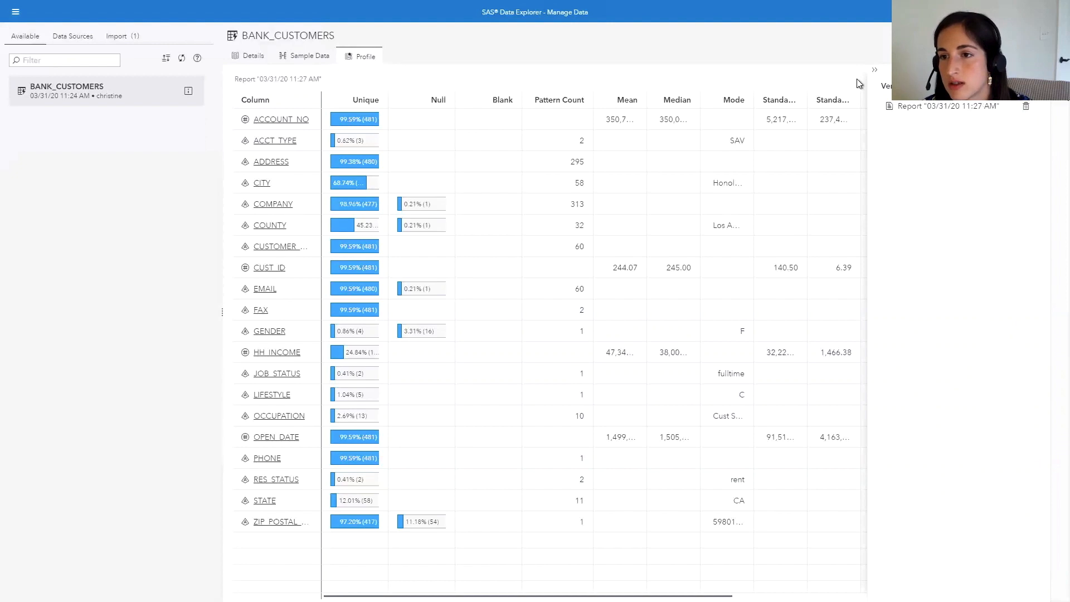
{"action": "left_click", "coordinate": [876, 72]}
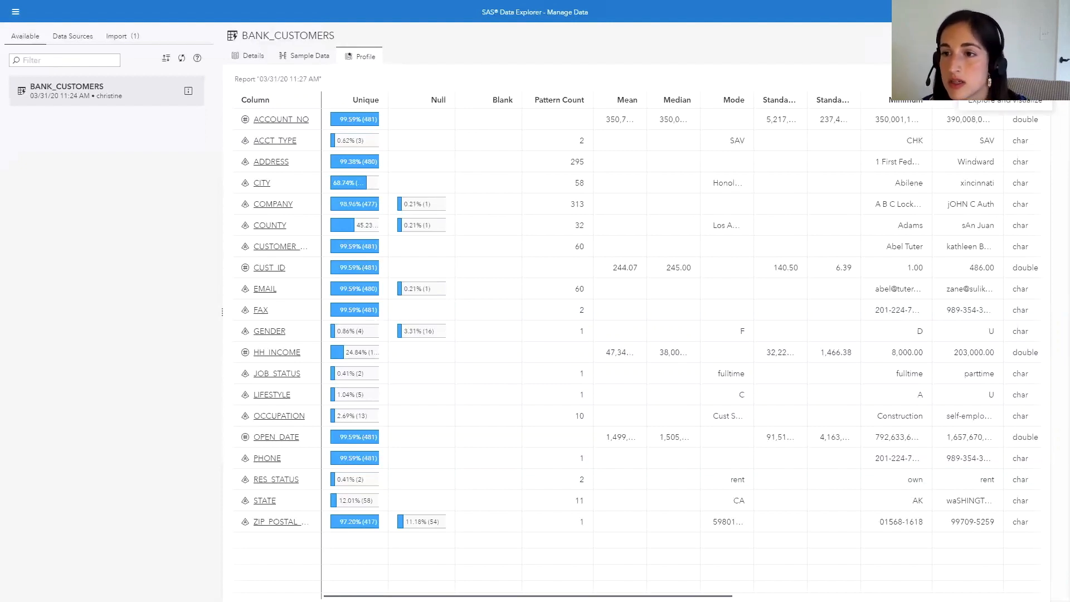
Open BANK_CUSTOMERS in SAS Data Studio for data preparation and request transform suggestions
{"action": "left_click", "coordinate": [995, 67]}
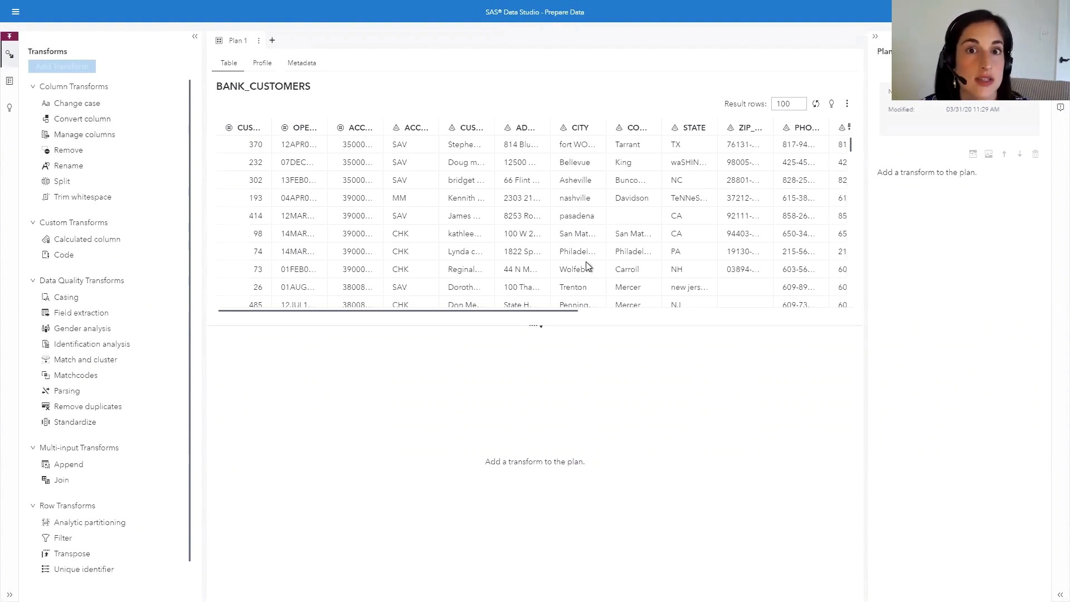
{"action": "left_click", "coordinate": [9, 110]}
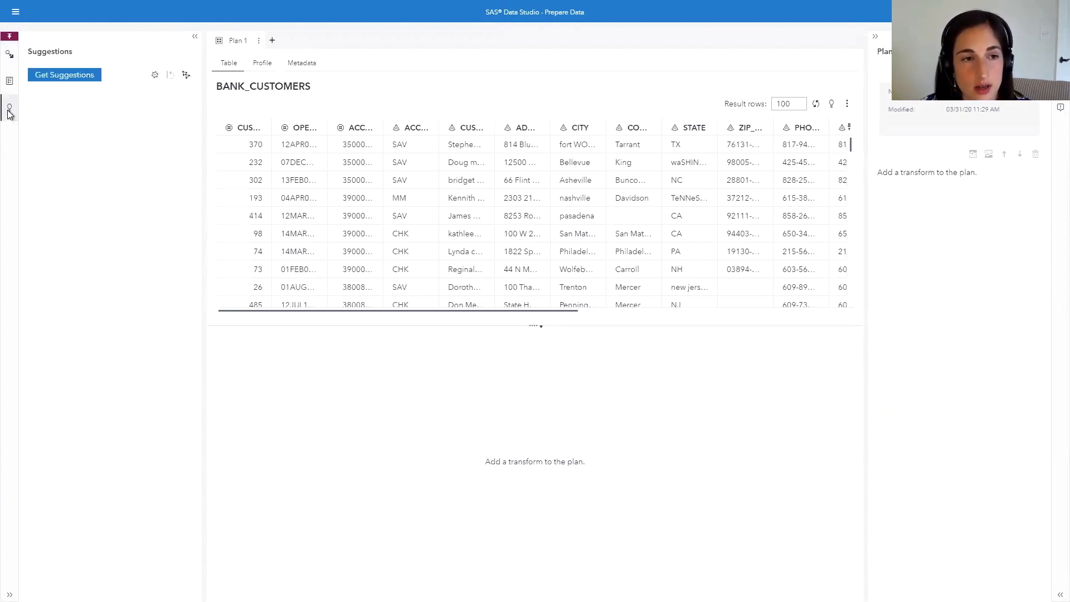
{"action": "left_click", "coordinate": [48, 77]}
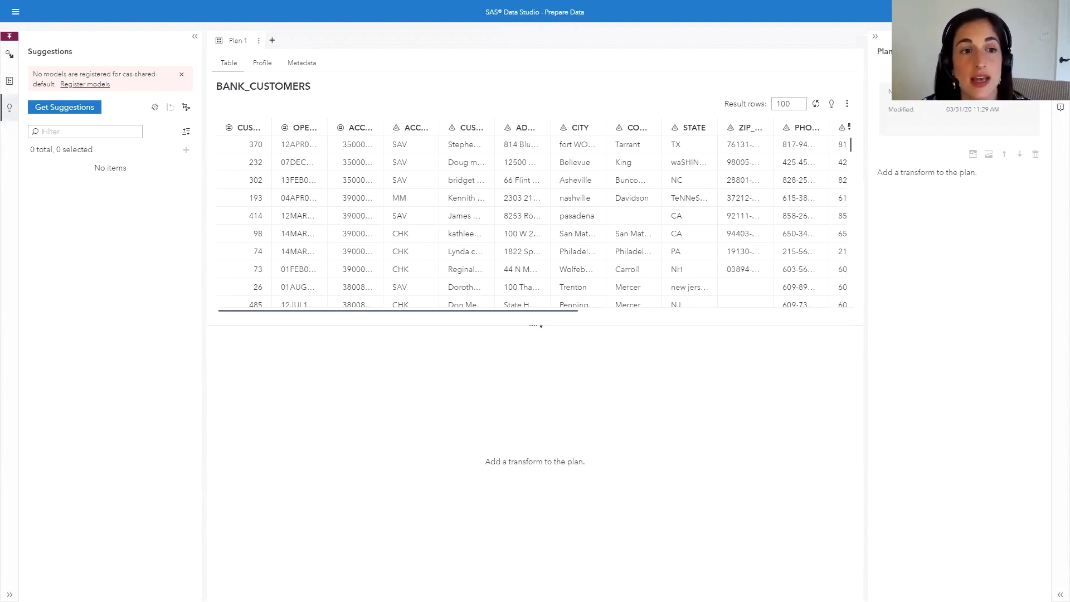
Register the suggestion models for cas-shared-default and review the list of registered models
{"action": "left_click", "coordinate": [80, 85]}
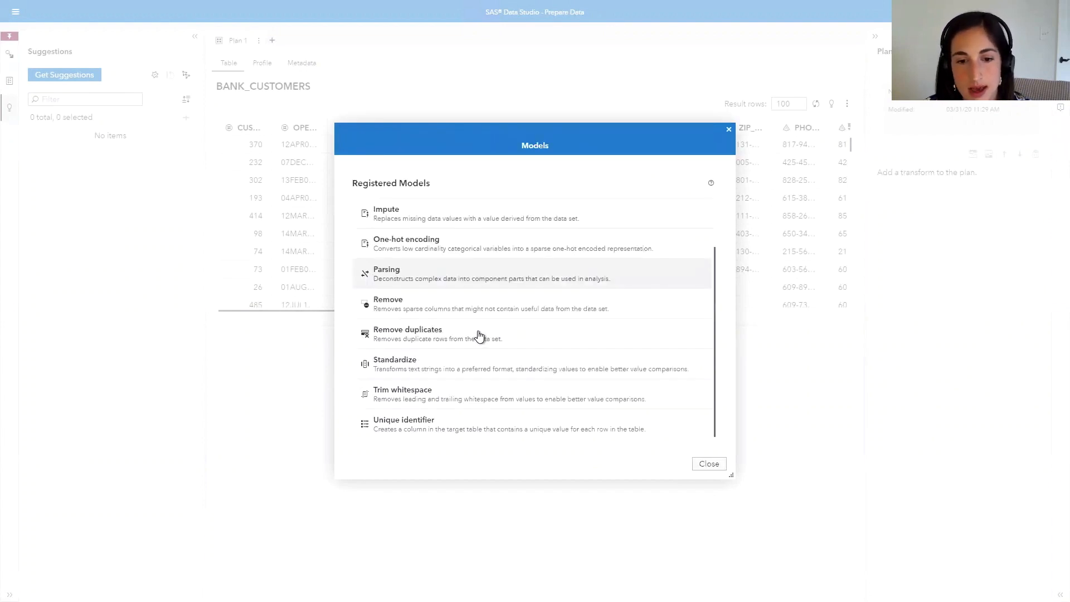
{"action": "scroll", "coordinate": [479, 335], "scroll_direction": "up", "scroll_amount": 2}
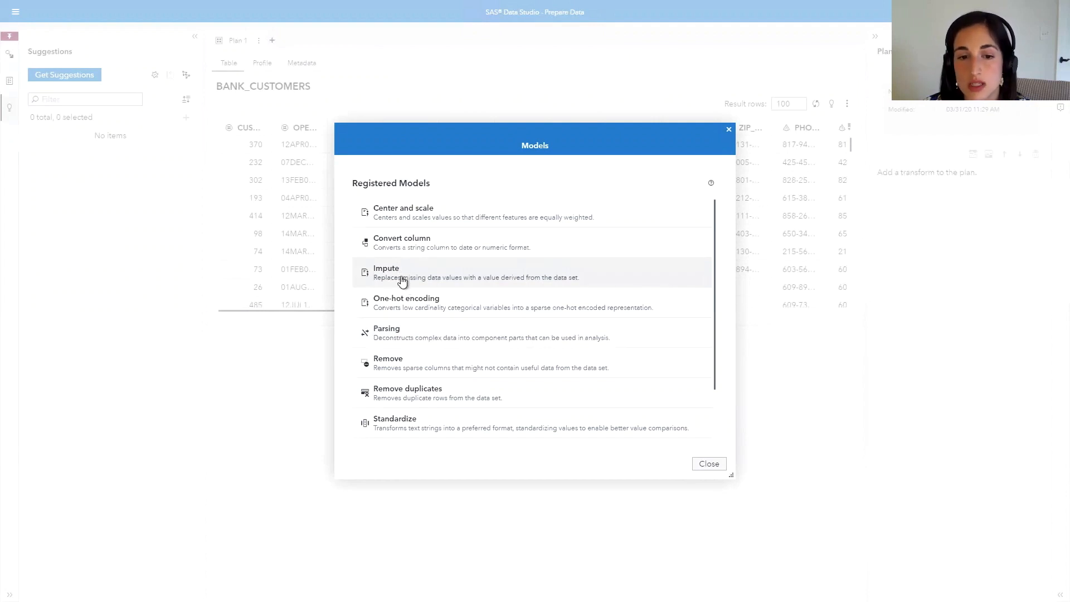
{"action": "scroll", "coordinate": [401, 276], "scroll_direction": "down", "scroll_amount": 1}
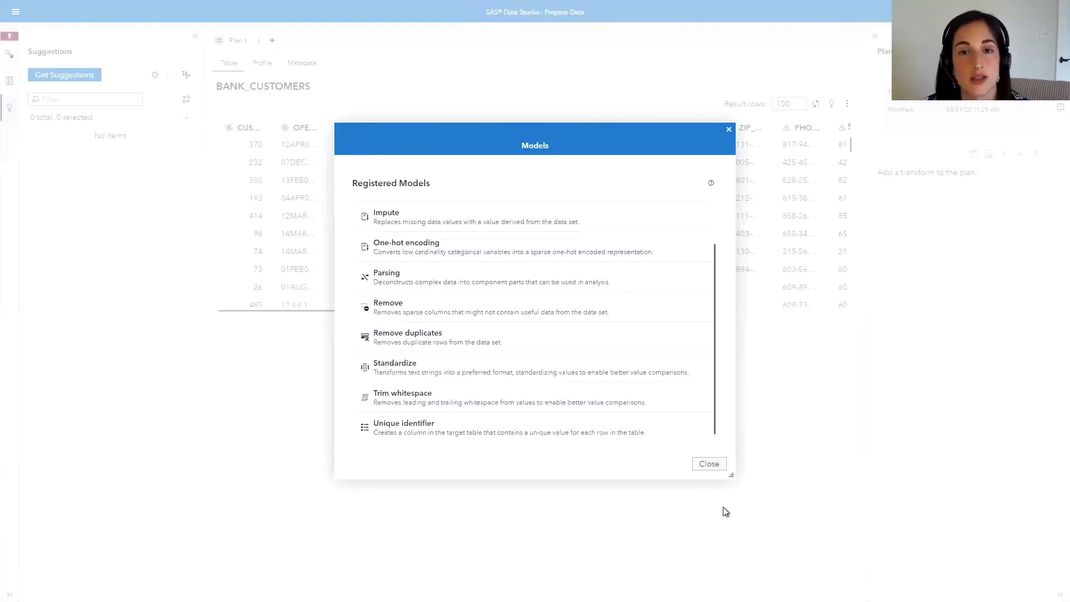
{"action": "left_click", "coordinate": [707, 464]}
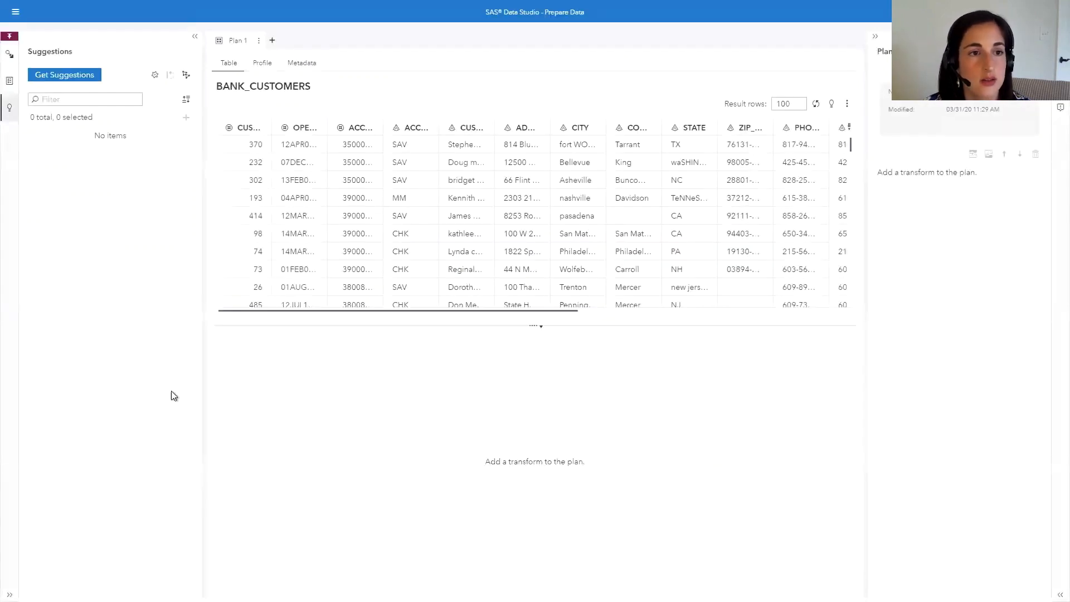
Get suggestions for the table, filter them by STATE, and add the suggested Standardize transform to the plan
{"action": "left_click", "coordinate": [78, 73]}
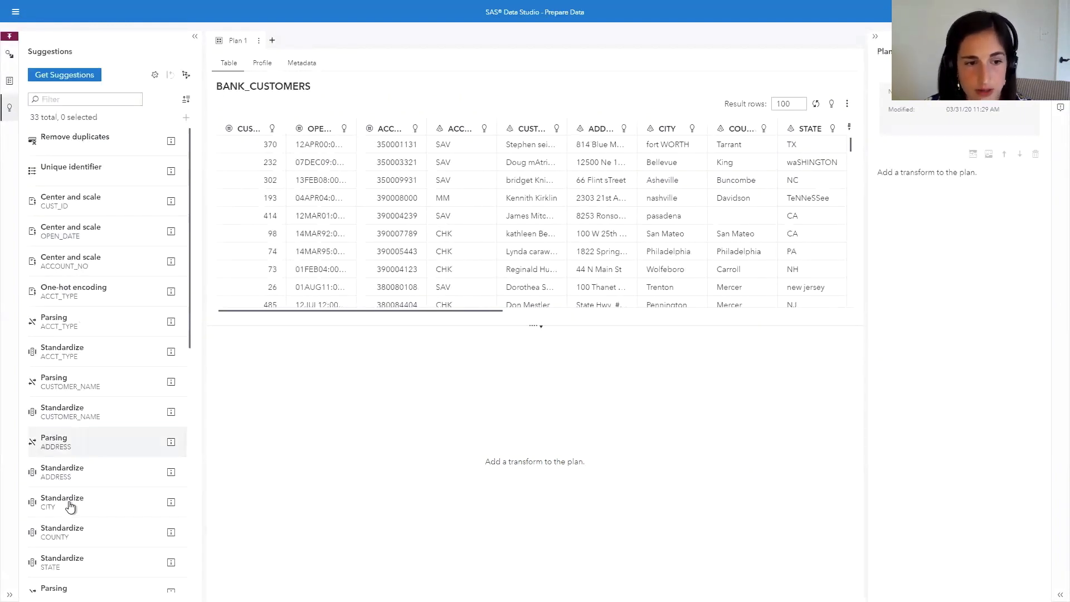
{"action": "left_click", "coordinate": [74, 100]}
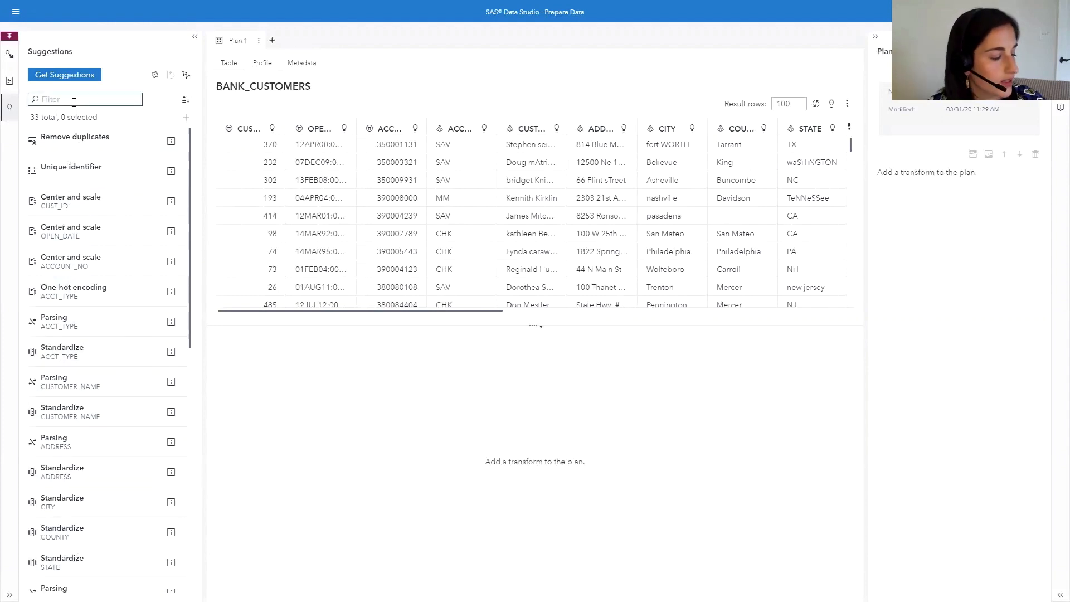
{"action": "type", "text": "STATE"}
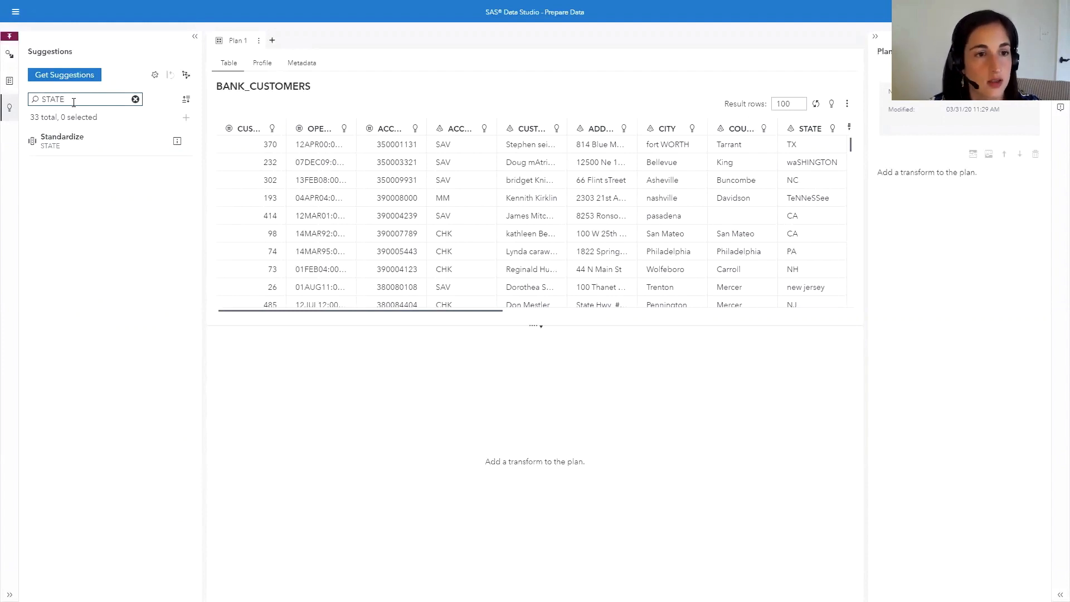
{"action": "left_click", "coordinate": [73, 148]}
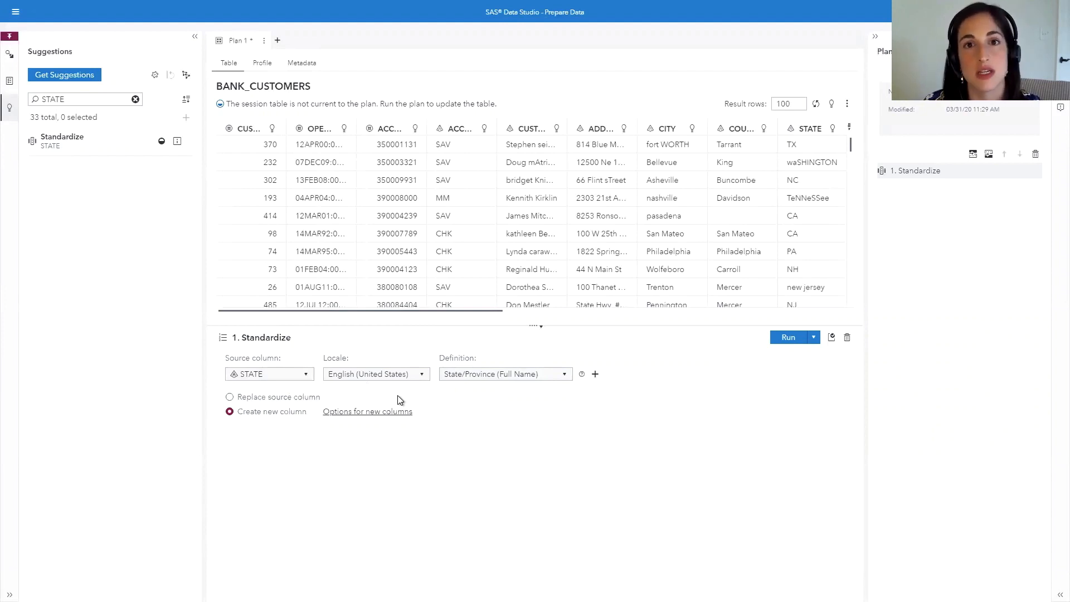
Keep the State/Province (Full Name) definition, make the Standardize transform replace the source column, and run it
{"action": "left_click", "coordinate": [509, 375]}
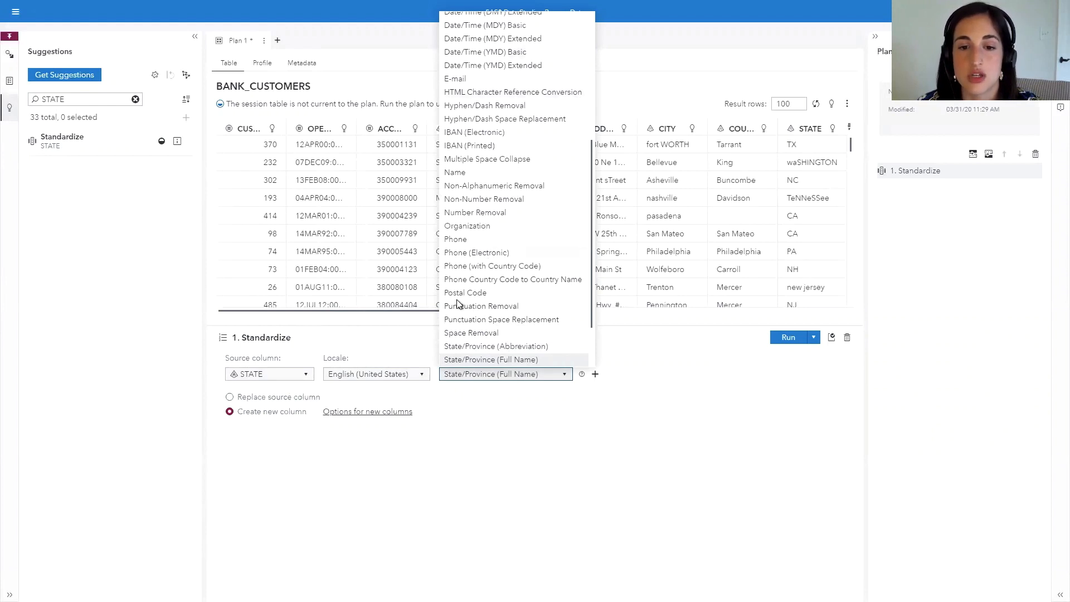
{"action": "left_click", "coordinate": [483, 422]}
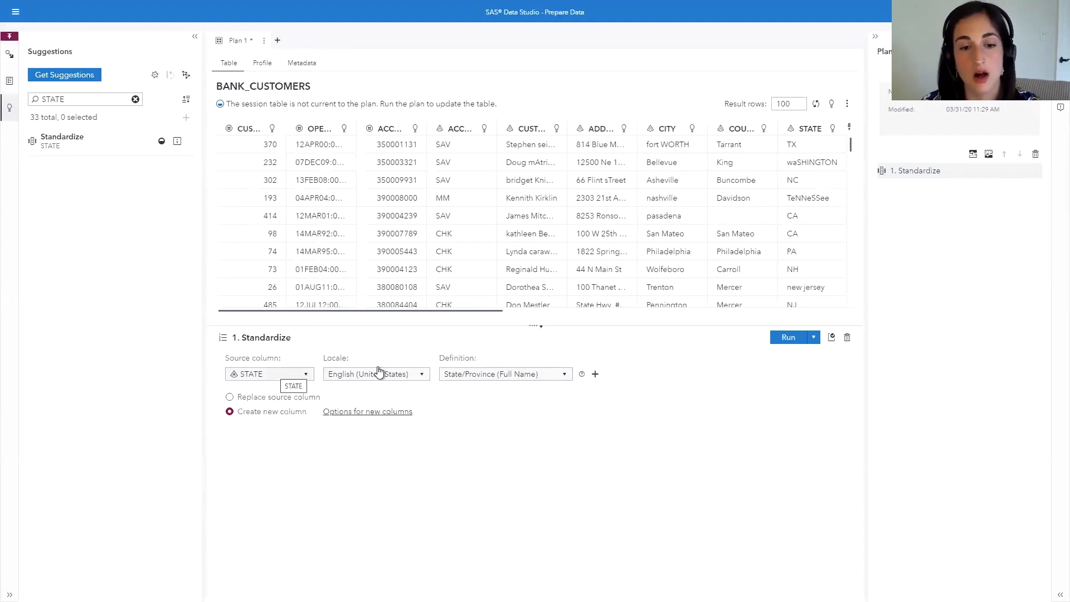
{"action": "left_click", "coordinate": [482, 377]}
{"action": "scroll", "coordinate": [504, 332], "scroll_direction": "down", "scroll_amount": 2}
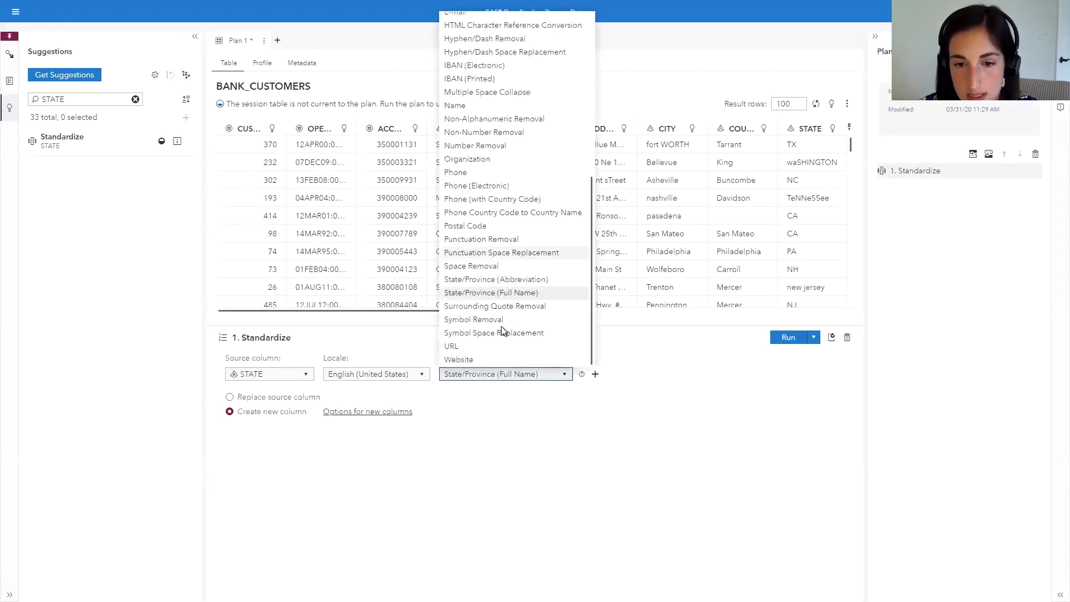
{"action": "left_click", "coordinate": [483, 456]}
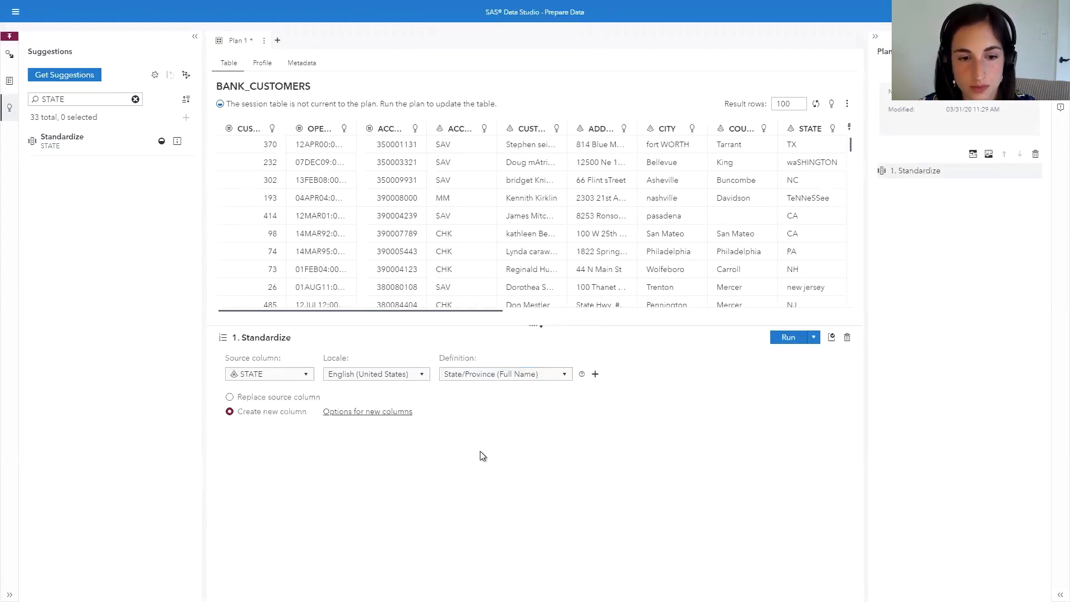
{"action": "left_click", "coordinate": [230, 397]}
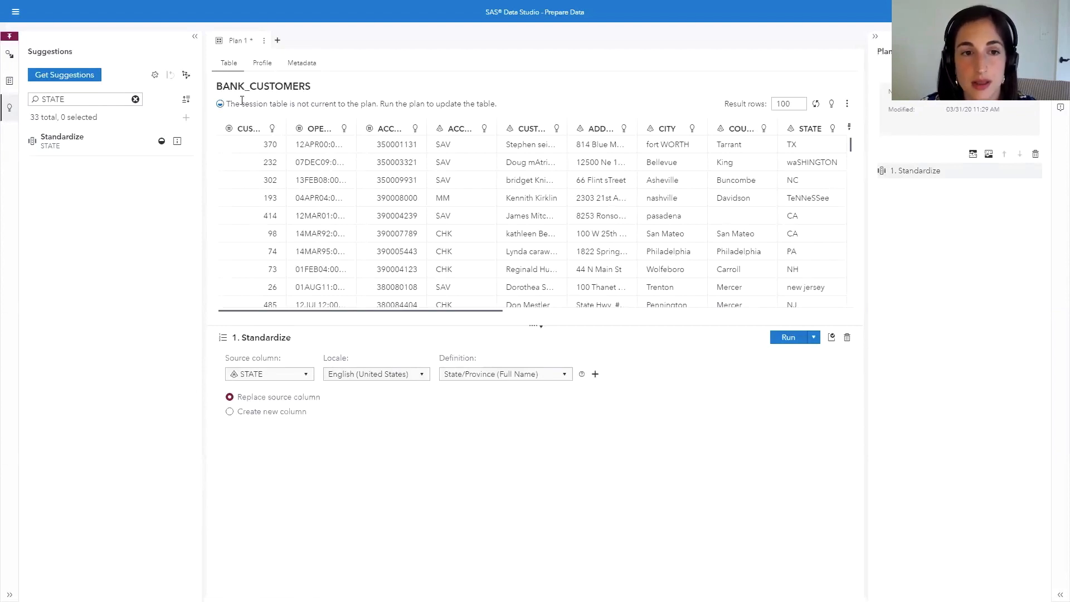
{"action": "left_click_drag", "start_coordinate": [498, 103], "coordinate": [228, 110]}
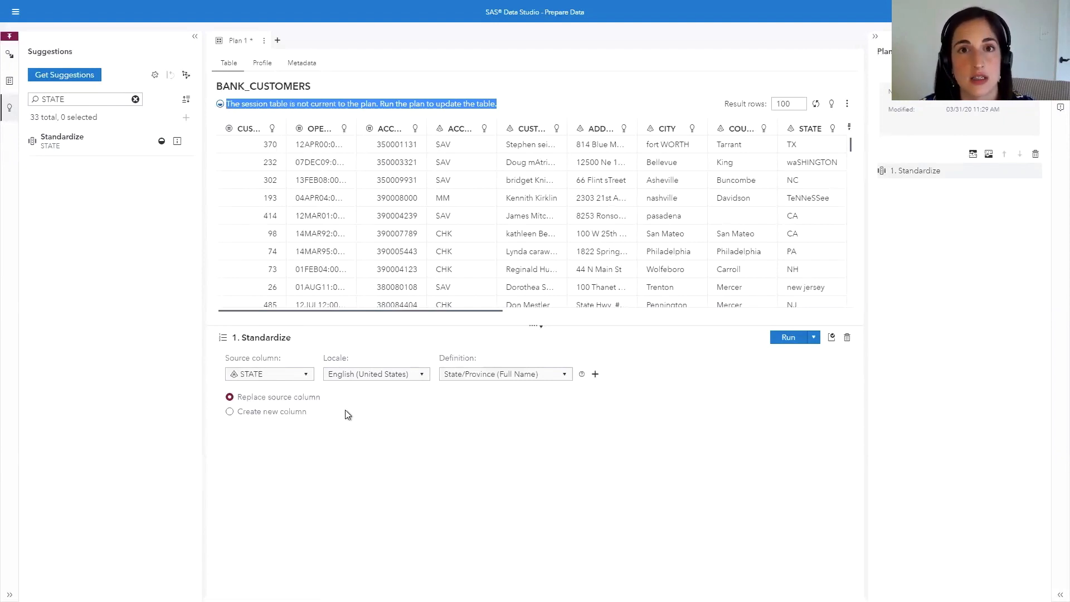
{"action": "left_click", "coordinate": [784, 339]}
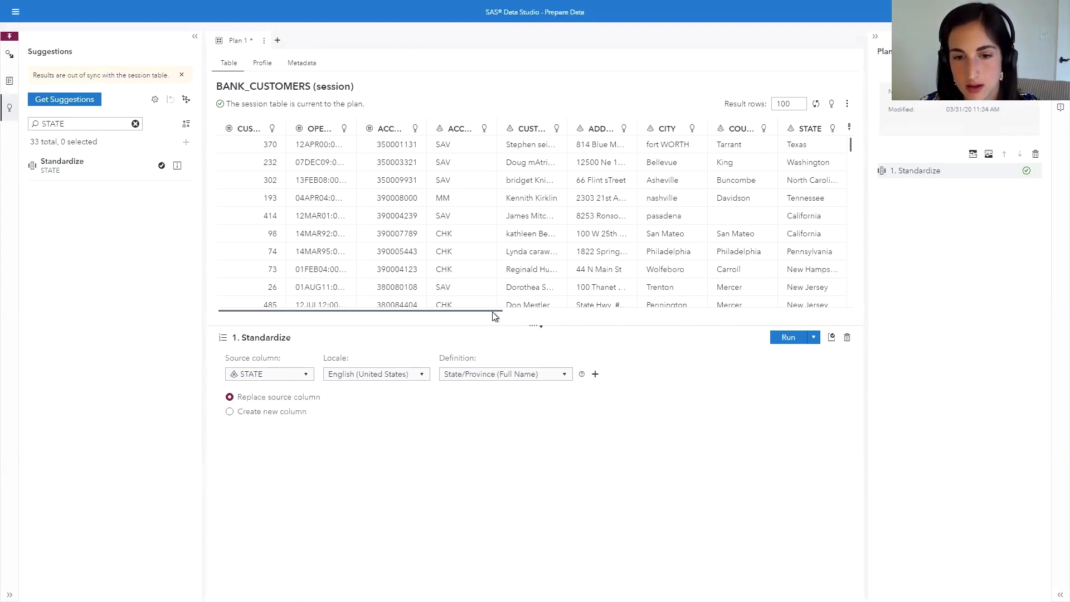
Widen the STATE column in the session table and examine its standardized values down the rows
{"action": "left_click_drag", "start_coordinate": [492, 311], "coordinate": [500, 310]}
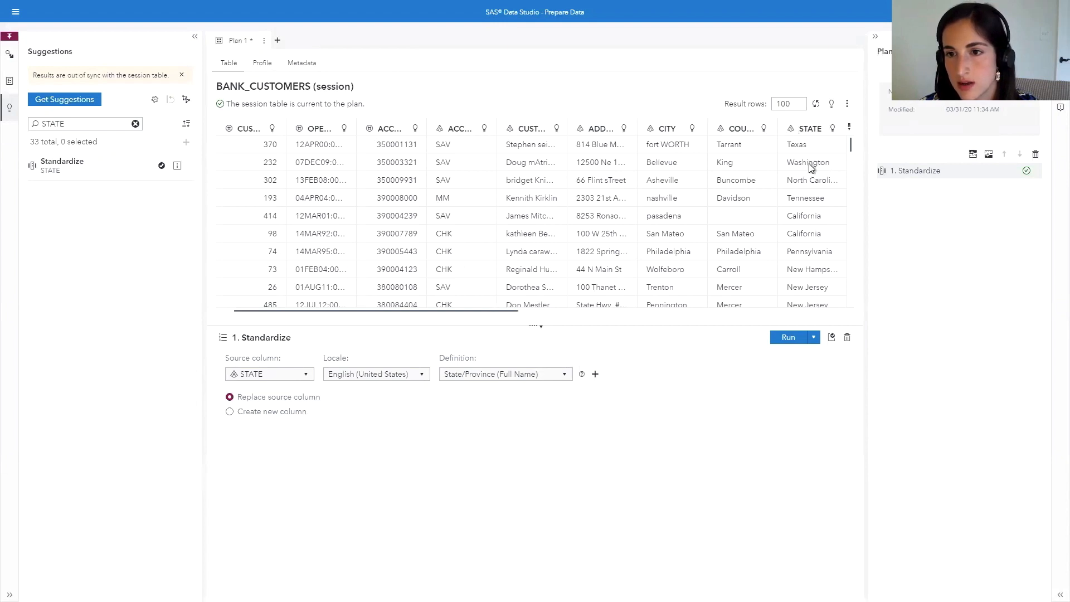
{"action": "left_click_drag", "start_coordinate": [483, 314], "coordinate": [513, 315]}
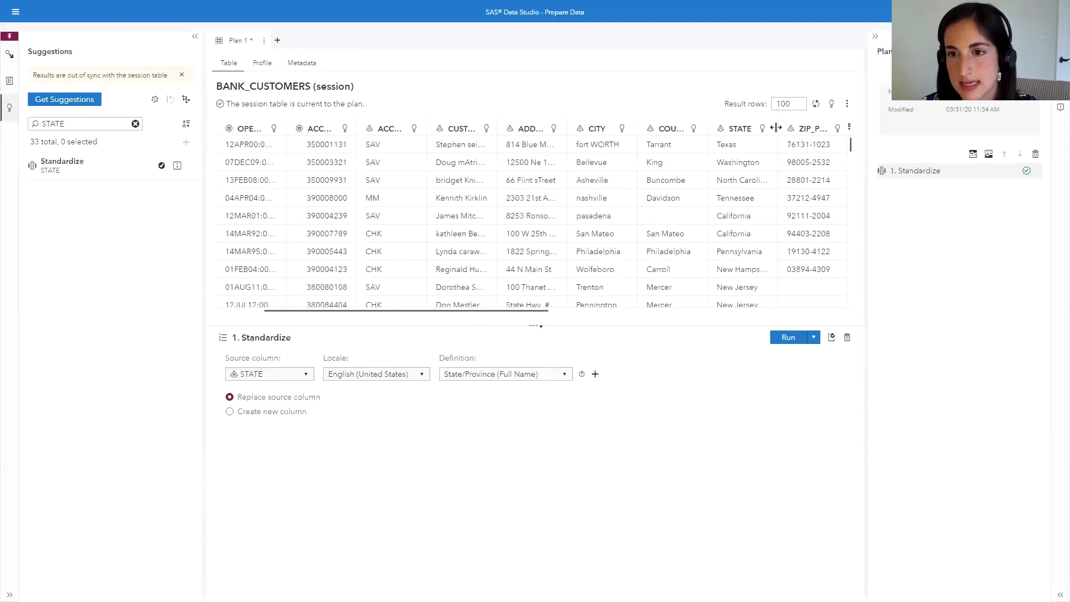
{"action": "left_click_drag", "start_coordinate": [778, 129], "coordinate": [793, 126]}
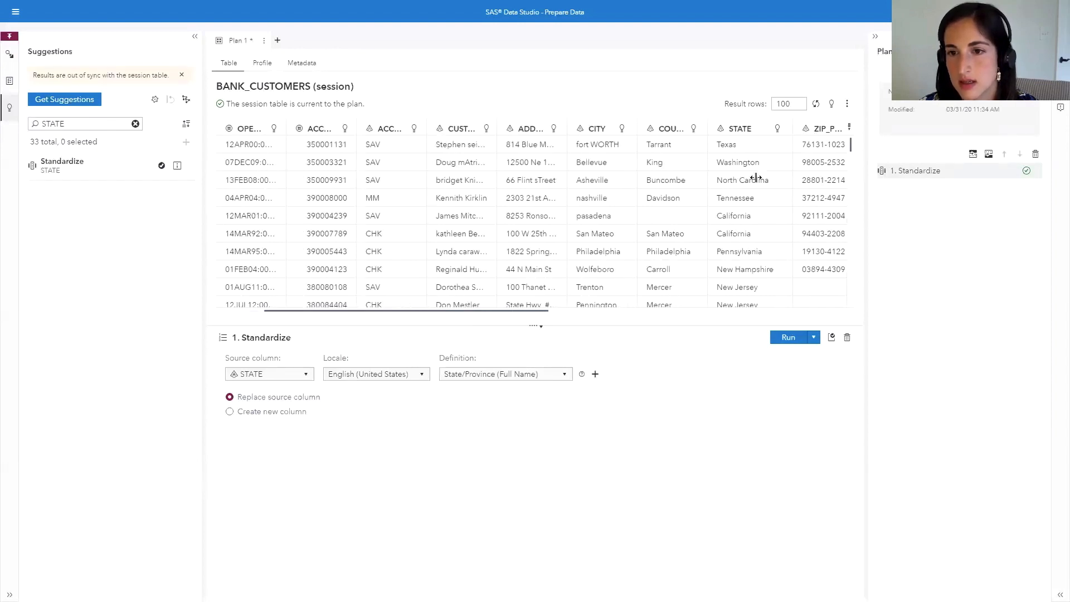
{"action": "scroll", "coordinate": [751, 273], "scroll_direction": "down", "scroll_amount": 6}
{"action": "scroll", "coordinate": [751, 277], "scroll_direction": "down", "scroll_amount": 3}
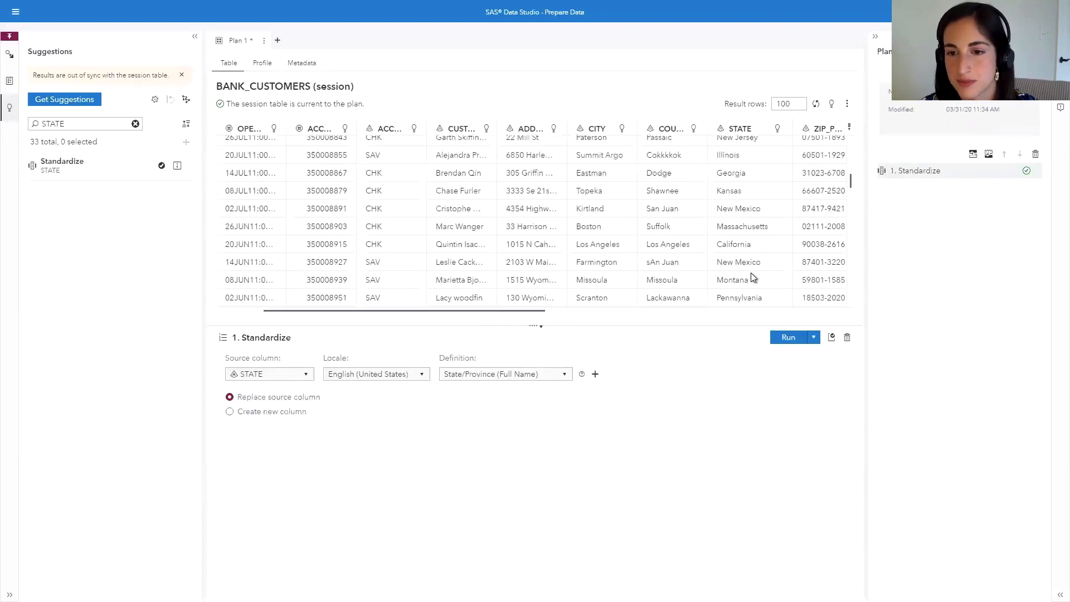
Clear the STATE filter, get fresh suggestions for the session table, and filter them by Standardize
{"action": "left_click", "coordinate": [136, 125]}
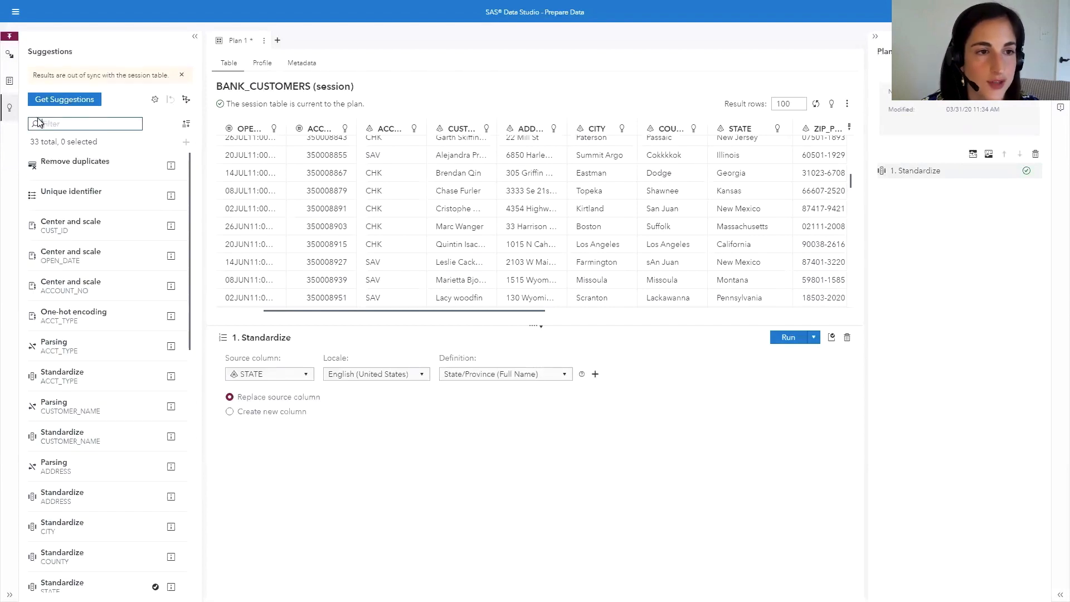
{"action": "left_click", "coordinate": [63, 101]}
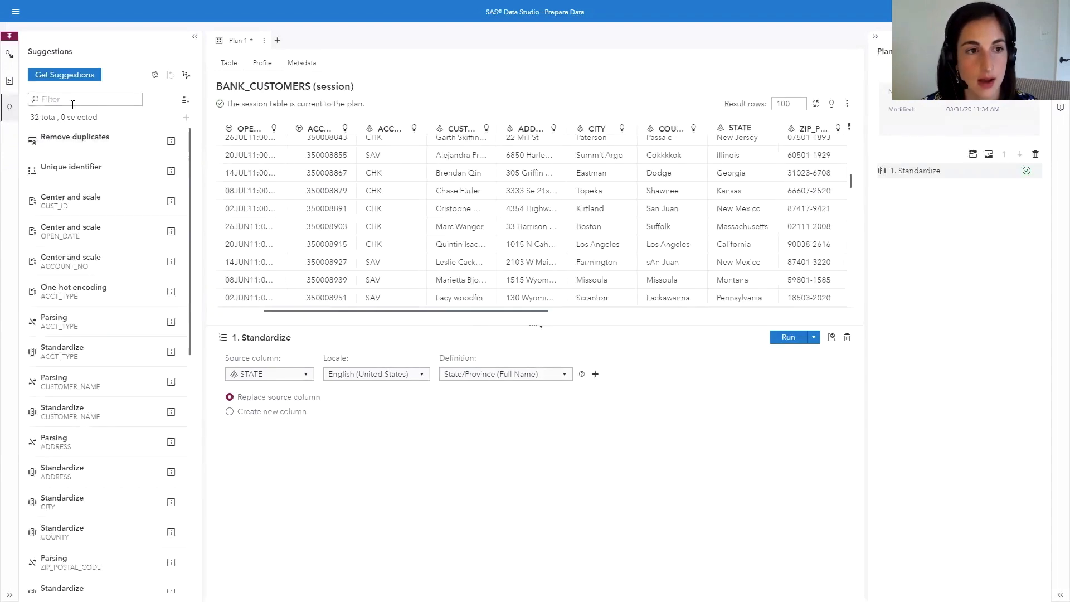
{"action": "left_click", "coordinate": [60, 98]}
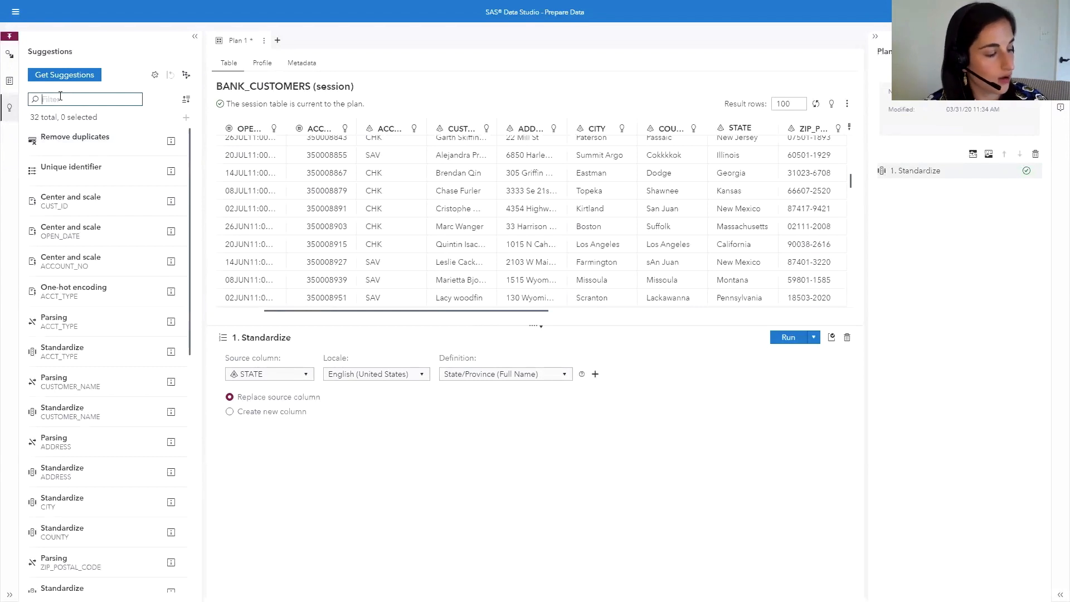
{"action": "type", "text": "Standa"}
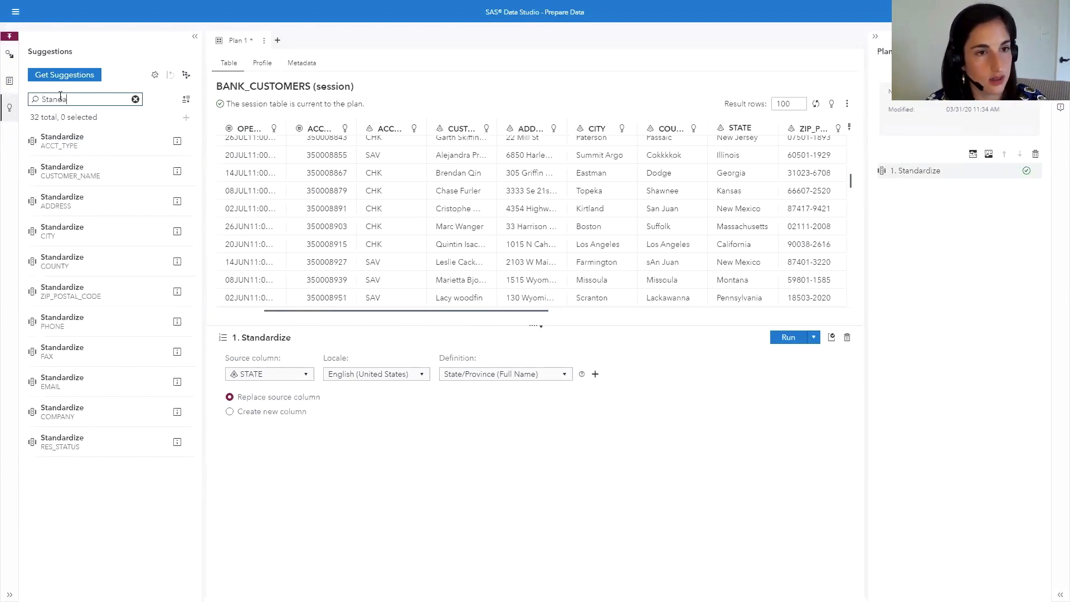
{"action": "type", "text": "rdizew"}
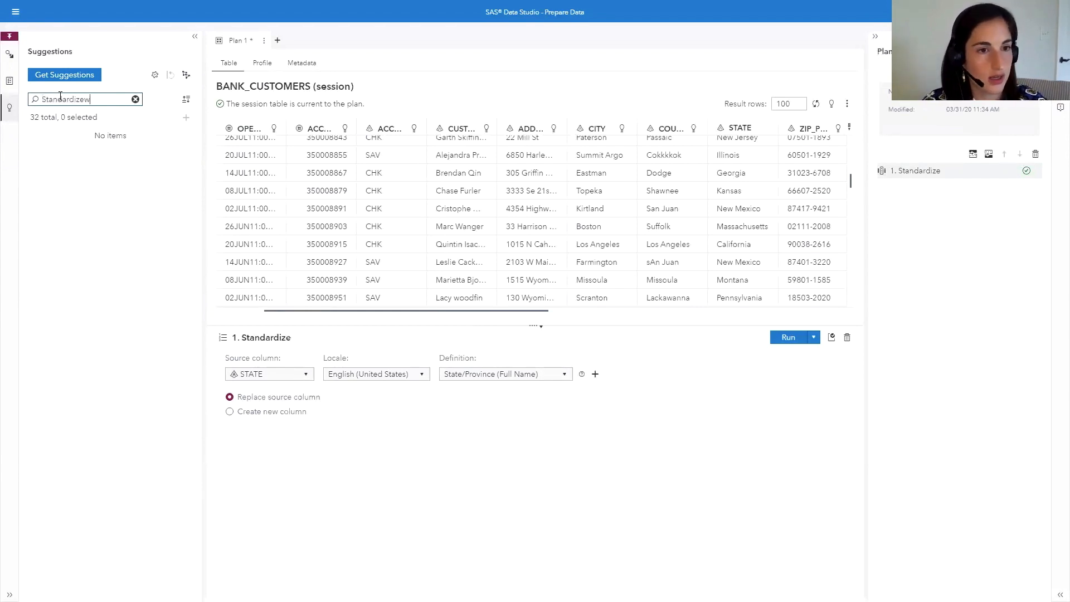
{"action": "key", "text": "BackSpace"}
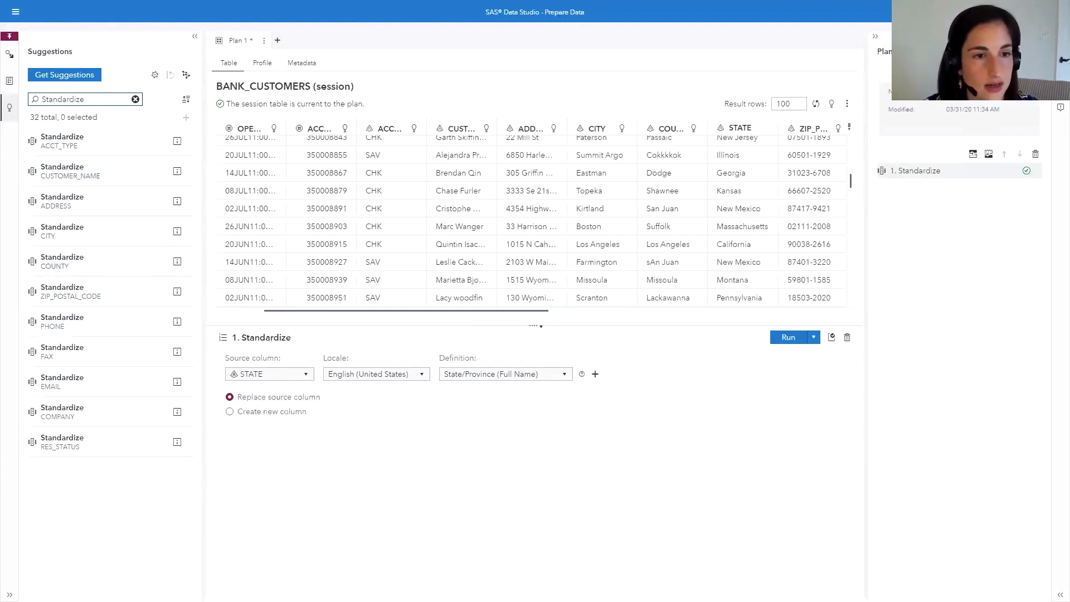
Add the suggested Standardize transforms for CUSTOMER_NAME and ADDRESS to the plan
{"action": "left_click", "coordinate": [54, 183]}
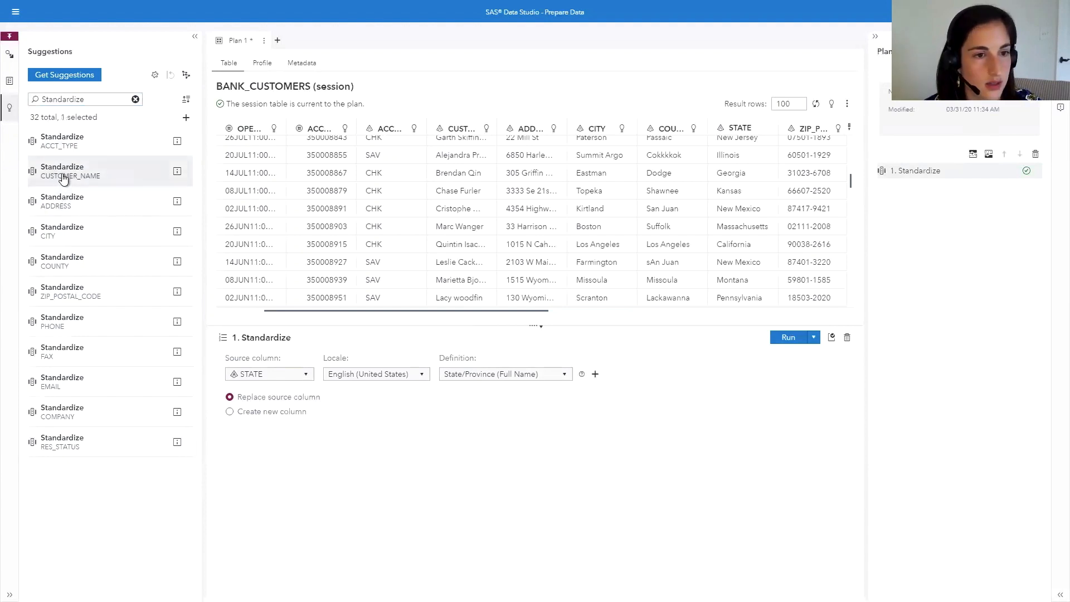
{"action": "double_click", "coordinate": [64, 179]}
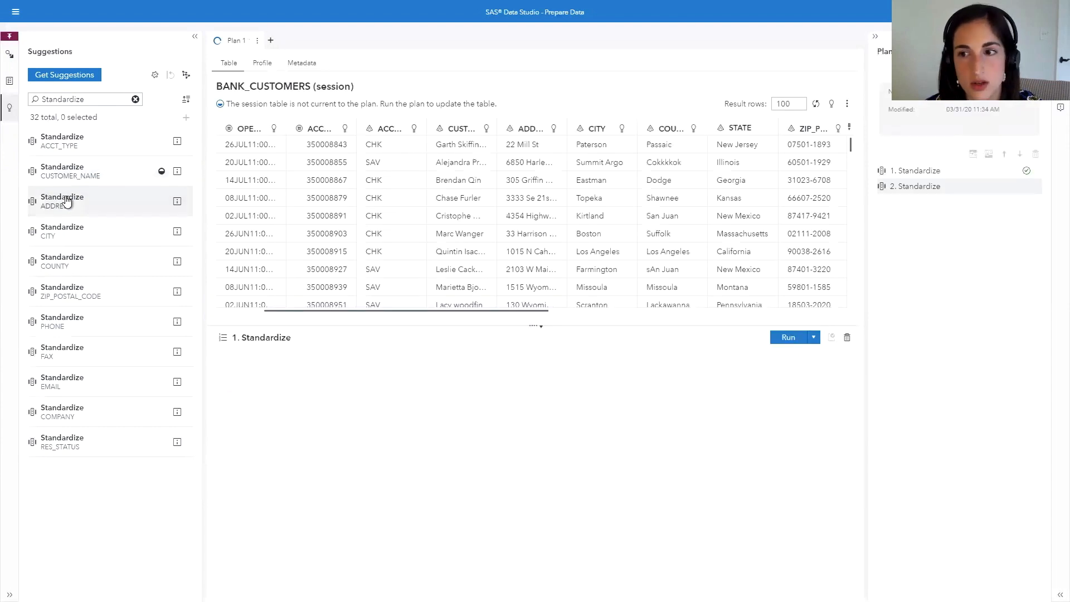
{"action": "double_click", "coordinate": [66, 202]}
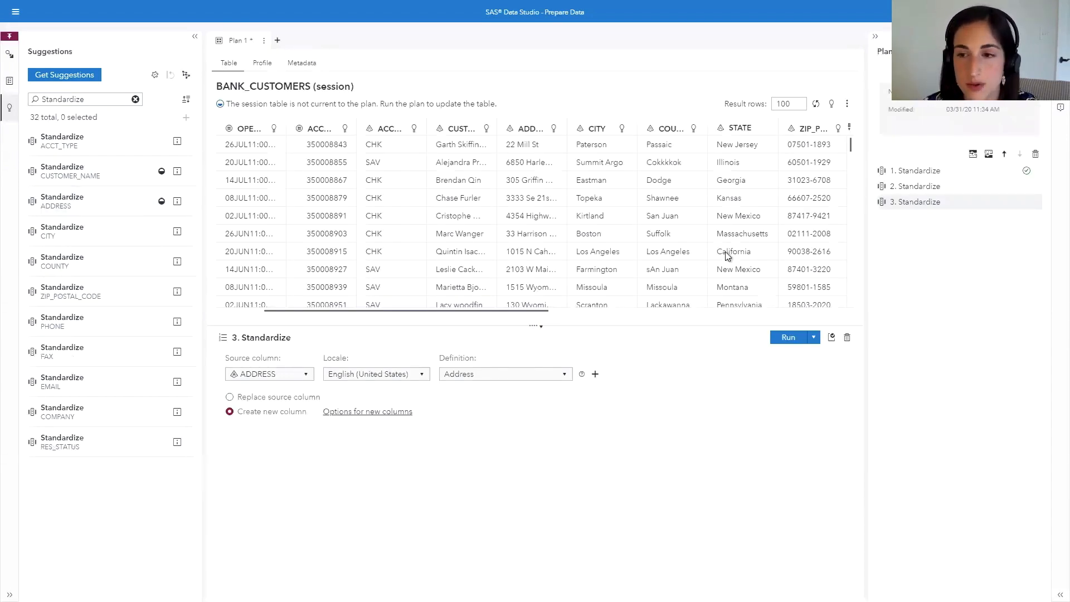
Make the CUSTOMER_NAME and ADDRESS Standardize transforms replace their source columns, keeping the Name and Address definitions
{"action": "left_click", "coordinate": [921, 187]}
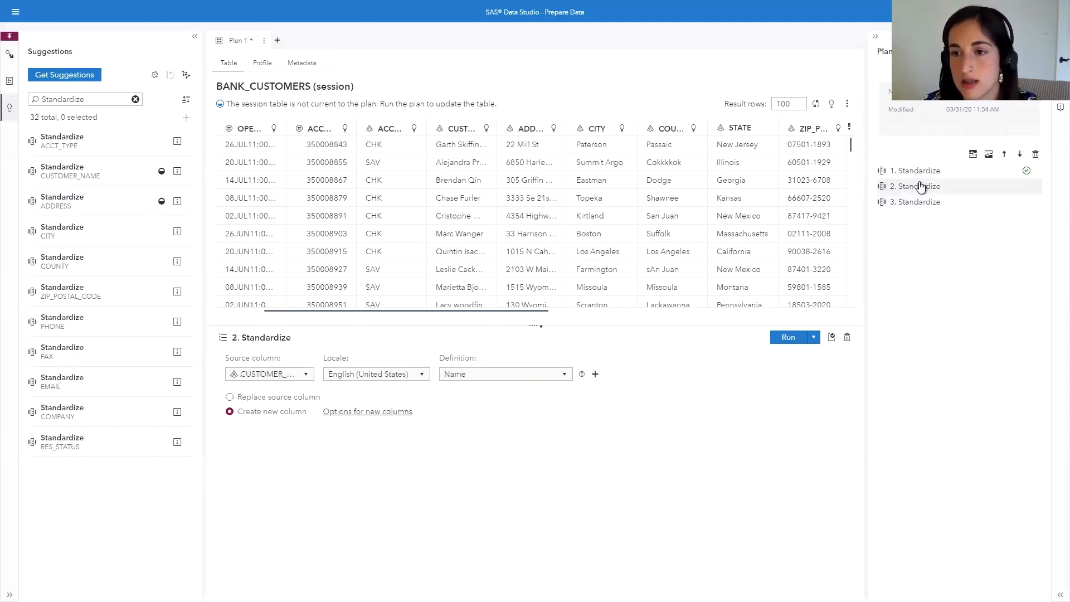
{"action": "left_click", "coordinate": [298, 377]}
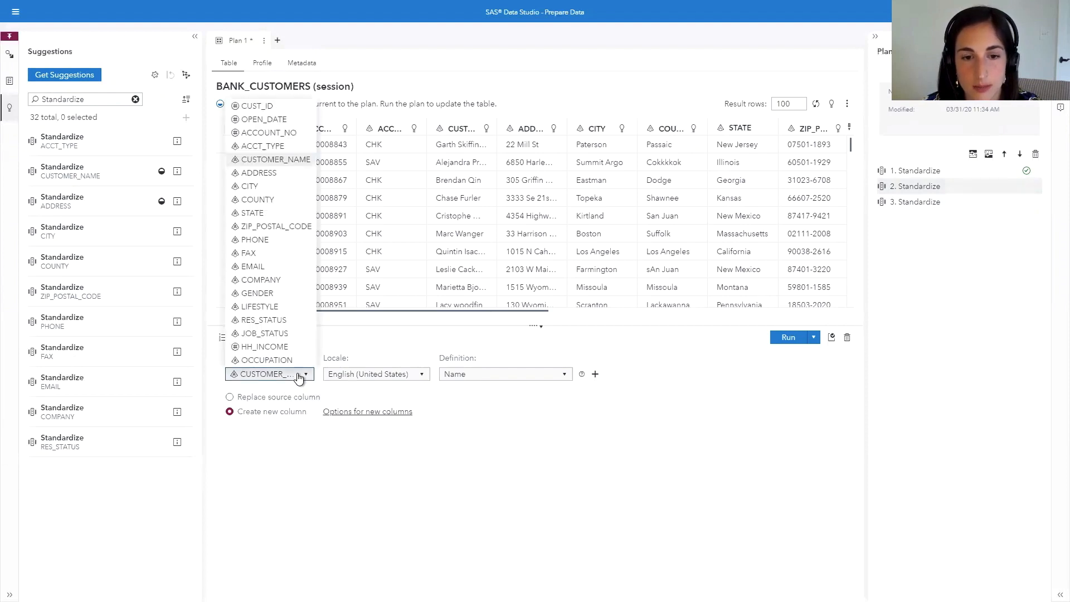
{"action": "left_click", "coordinate": [298, 377]}
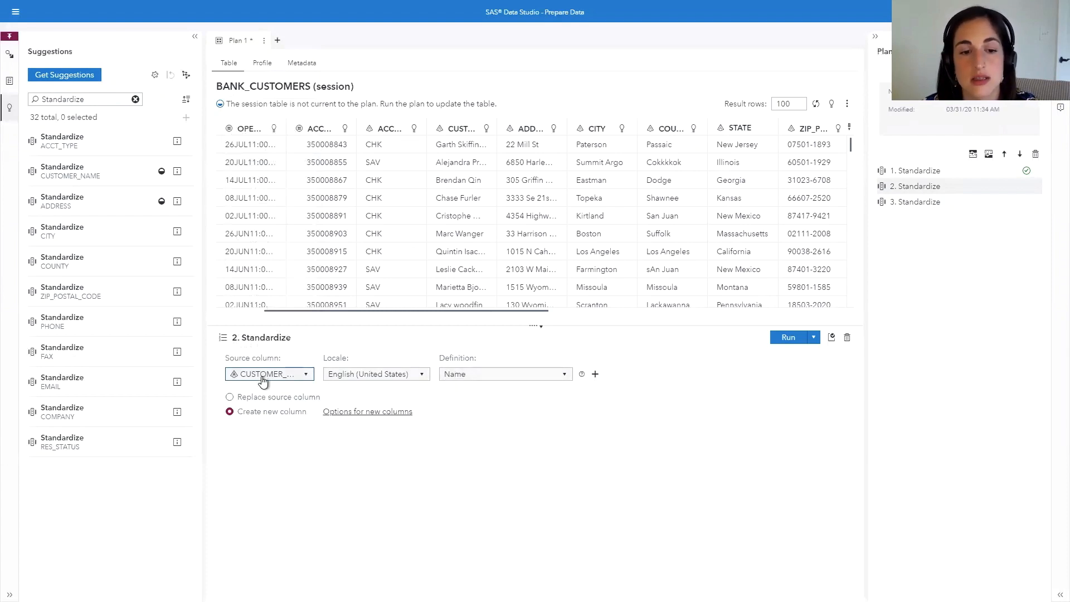
{"action": "left_click", "coordinate": [231, 397]}
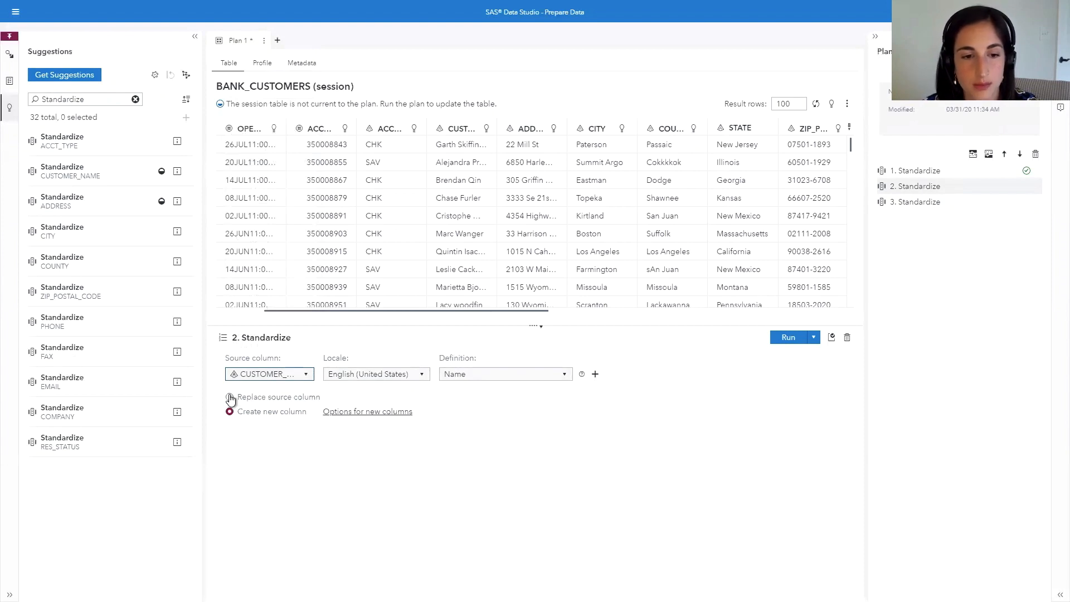
{"action": "left_click", "coordinate": [933, 202]}
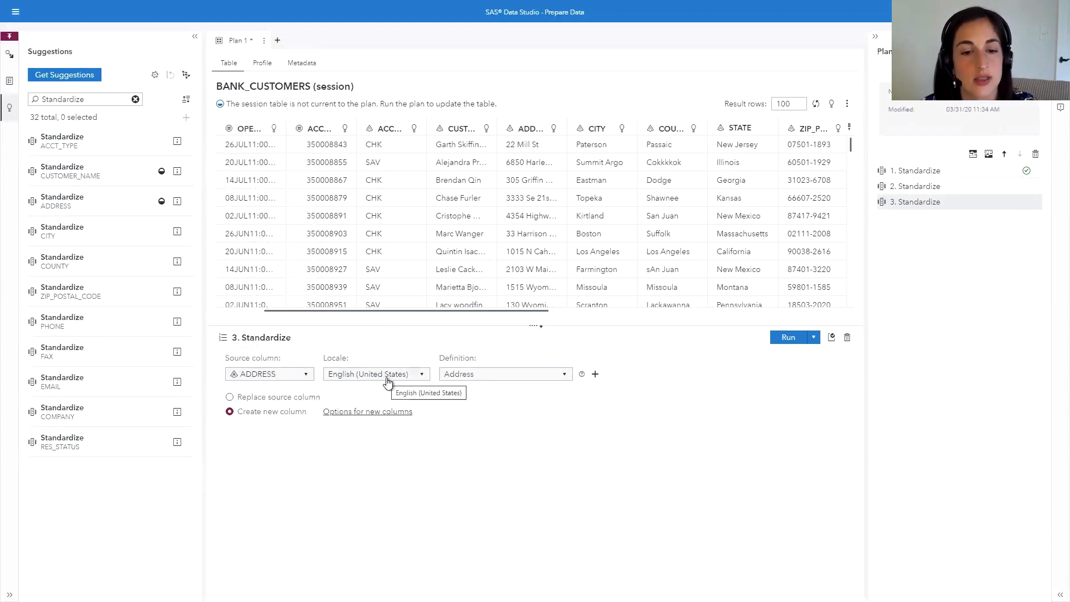
{"action": "left_click", "coordinate": [229, 397]}
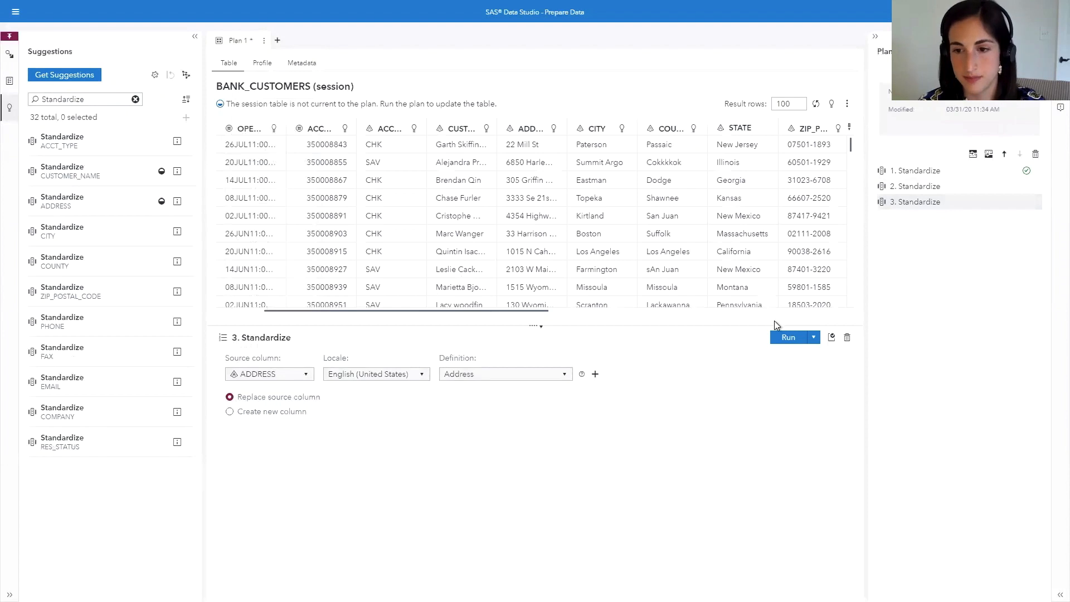
Run the new Standardize transforms and widen the CUSTOMER_NAME and ADDRESS columns to show their full values
{"action": "left_click", "coordinate": [785, 338]}
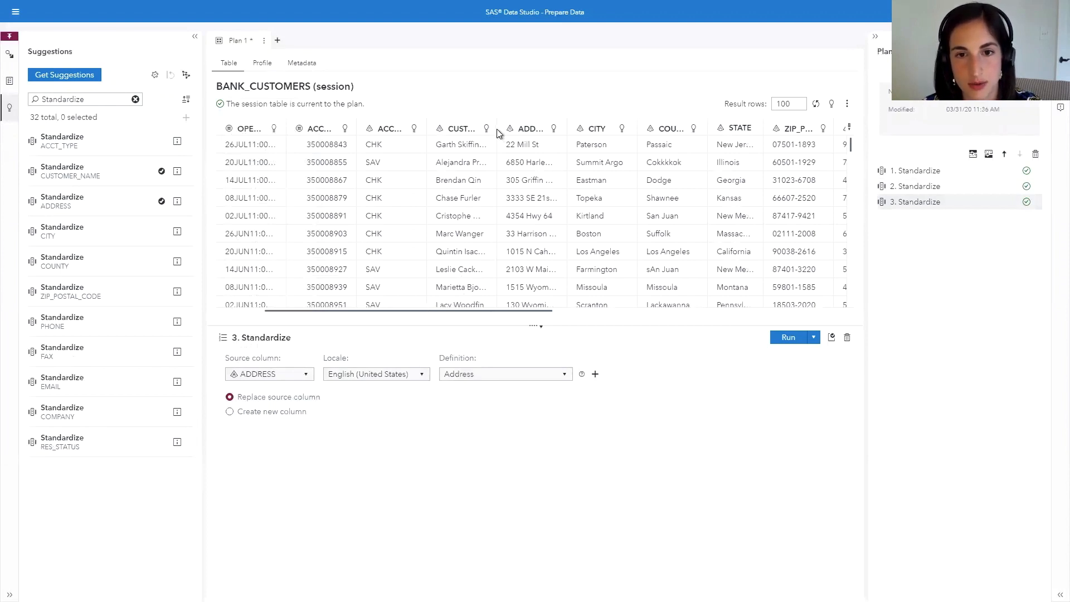
{"action": "left_click_drag", "start_coordinate": [498, 132], "coordinate": [522, 134]}
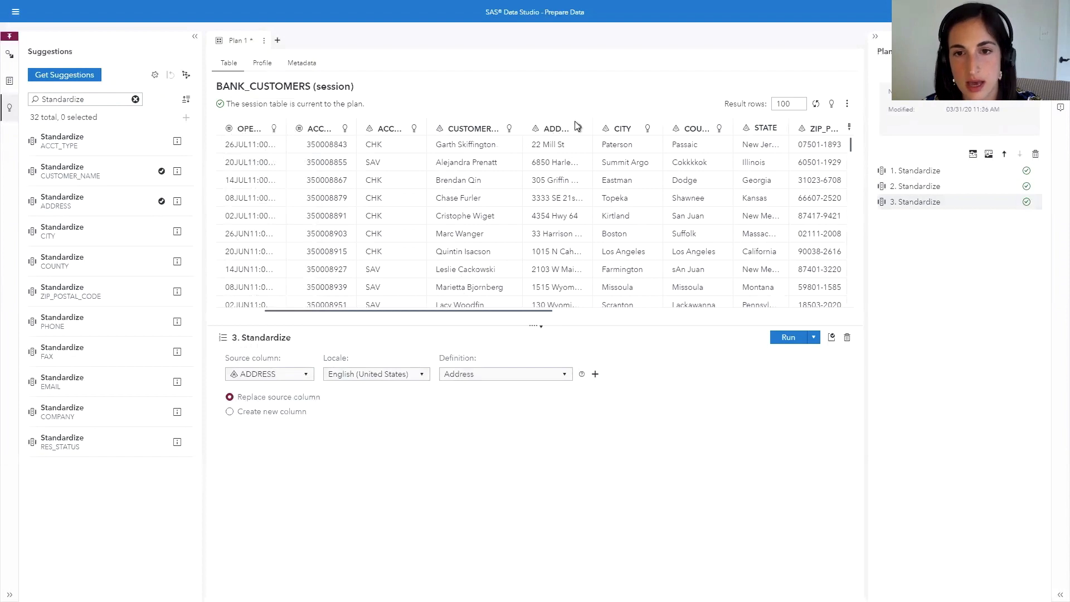
{"action": "left_click_drag", "start_coordinate": [593, 132], "coordinate": [634, 134]}
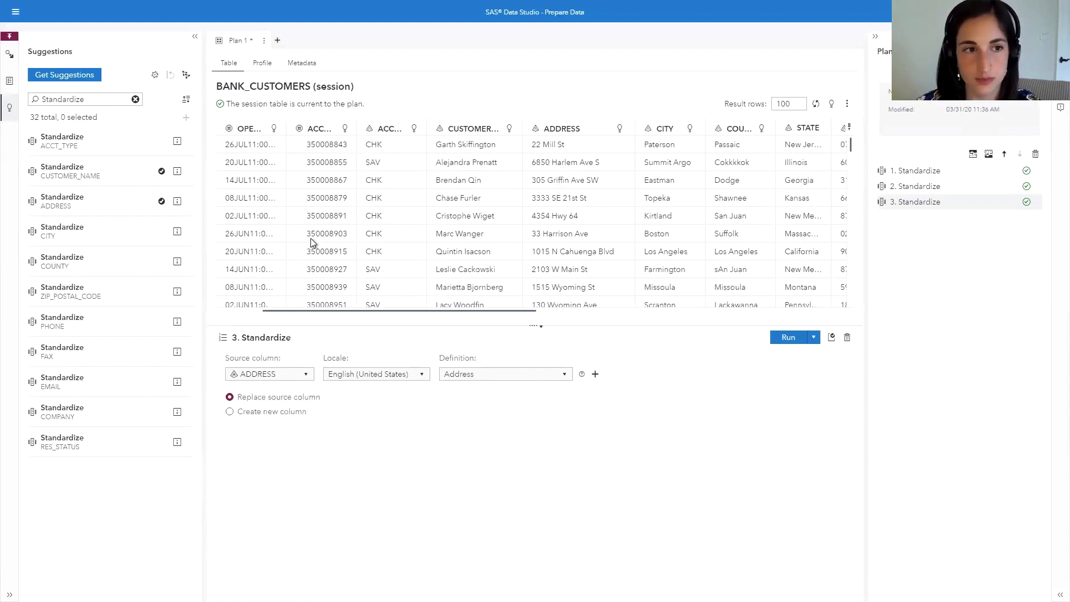
Clear the Standardize filter, get updated suggestions for the session table, and filter them by "pars"
{"action": "left_click", "coordinate": [135, 100]}
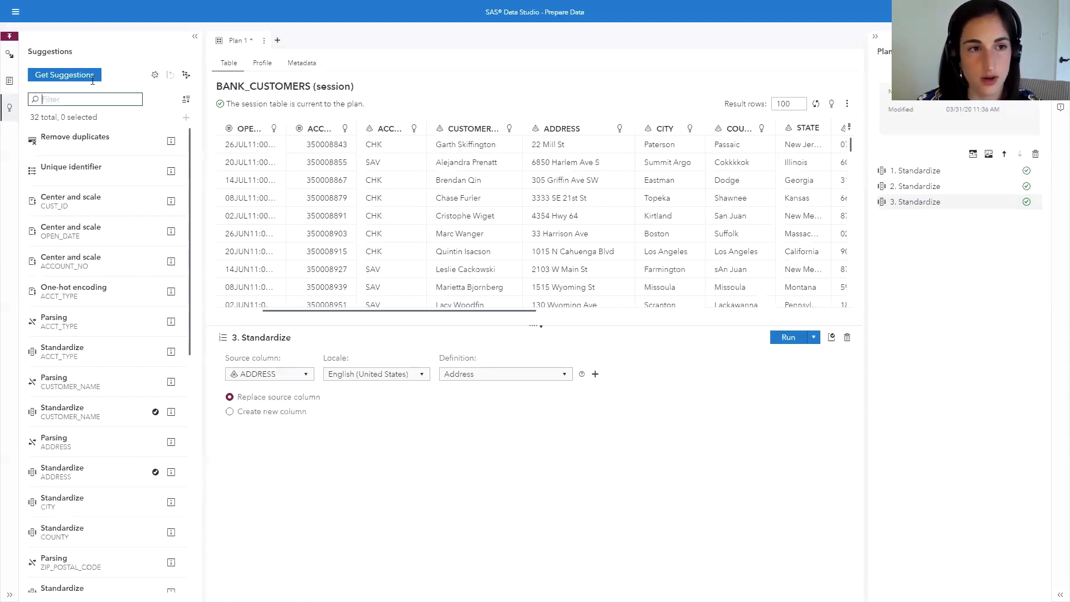
{"action": "left_click", "coordinate": [76, 76]}
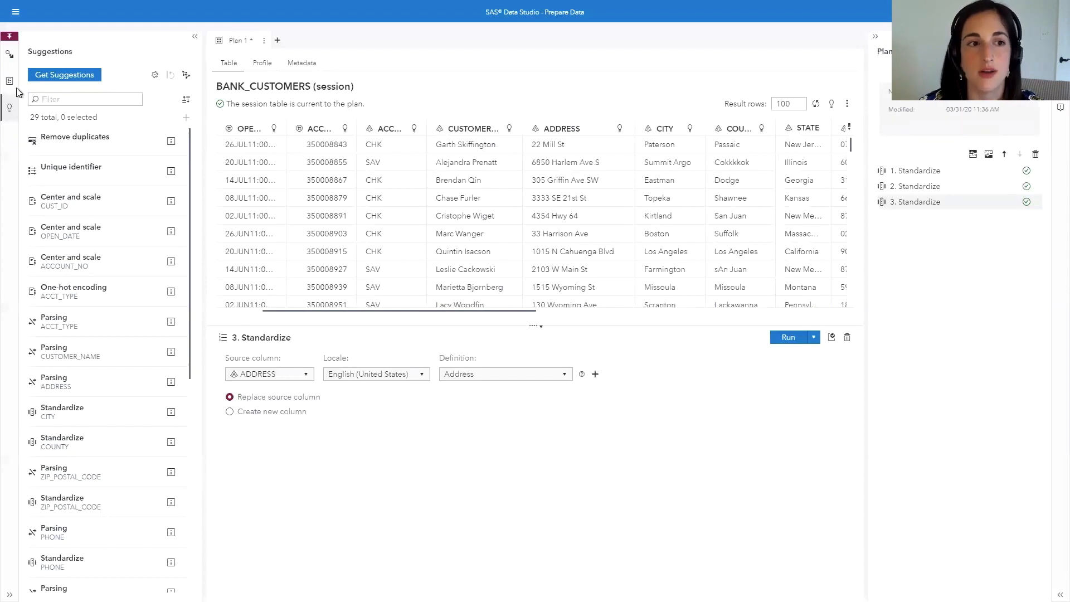
{"action": "left_click", "coordinate": [51, 98]}
{"action": "type", "text": "pa"}
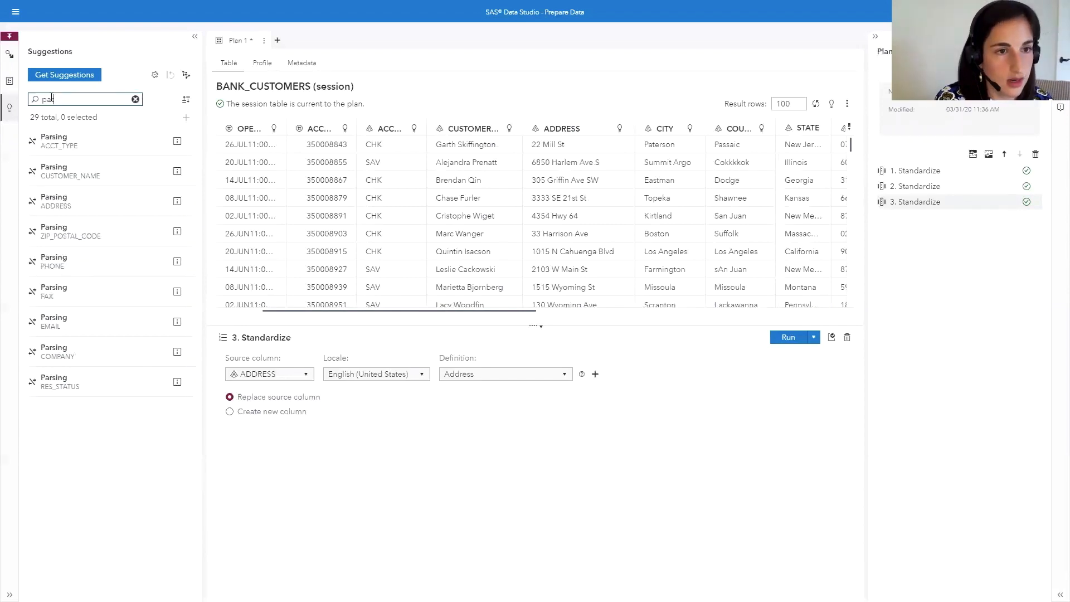
{"action": "type", "text": "rs"}
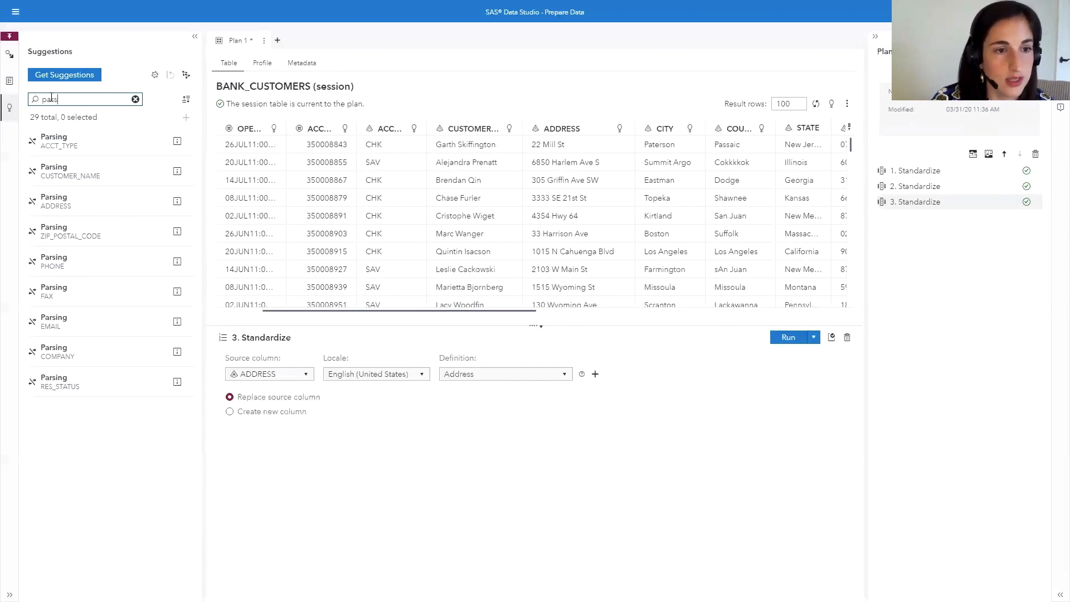
Add the suggested Parsing transform for CUSTOMER_NAME and select its Given Name and Family Name tokens
{"action": "left_click", "coordinate": [69, 177]}
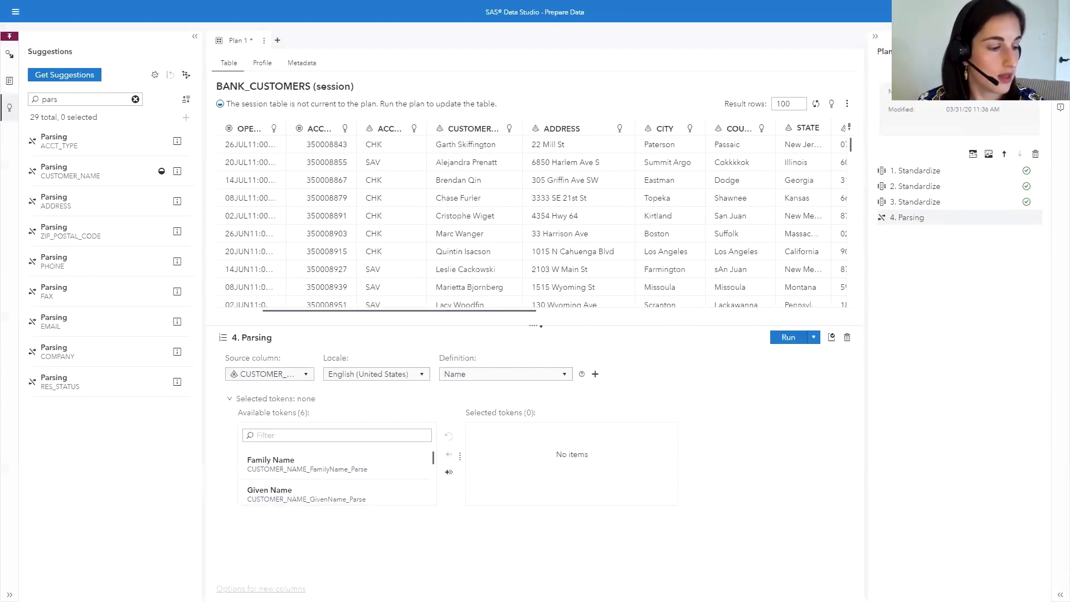
{"action": "left_click", "coordinate": [316, 498]}
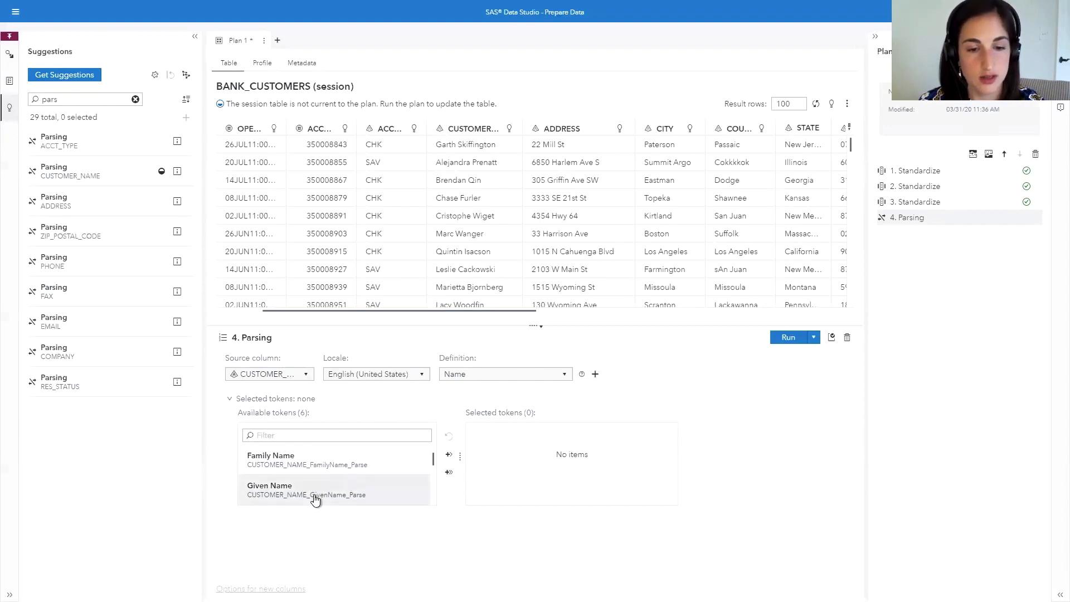
{"action": "double_click", "coordinate": [315, 498]}
{"action": "double_click", "coordinate": [311, 463]}
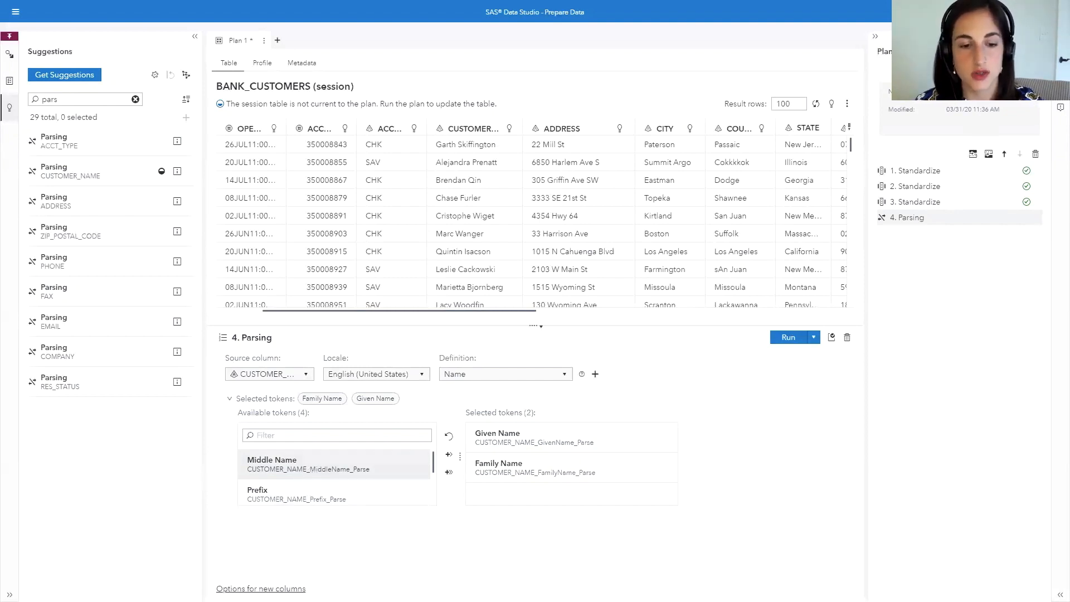
In the new-column options, name the Given Name output FirstName and the Family Name output LastName
{"action": "left_click", "coordinate": [261, 588]}
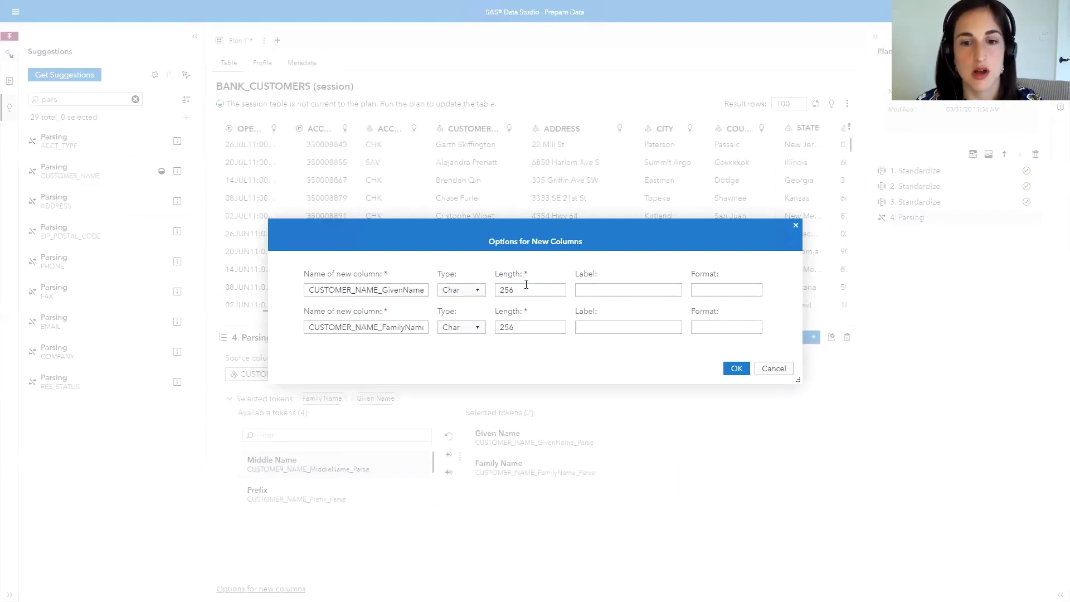
{"action": "left_click", "coordinate": [383, 285]}
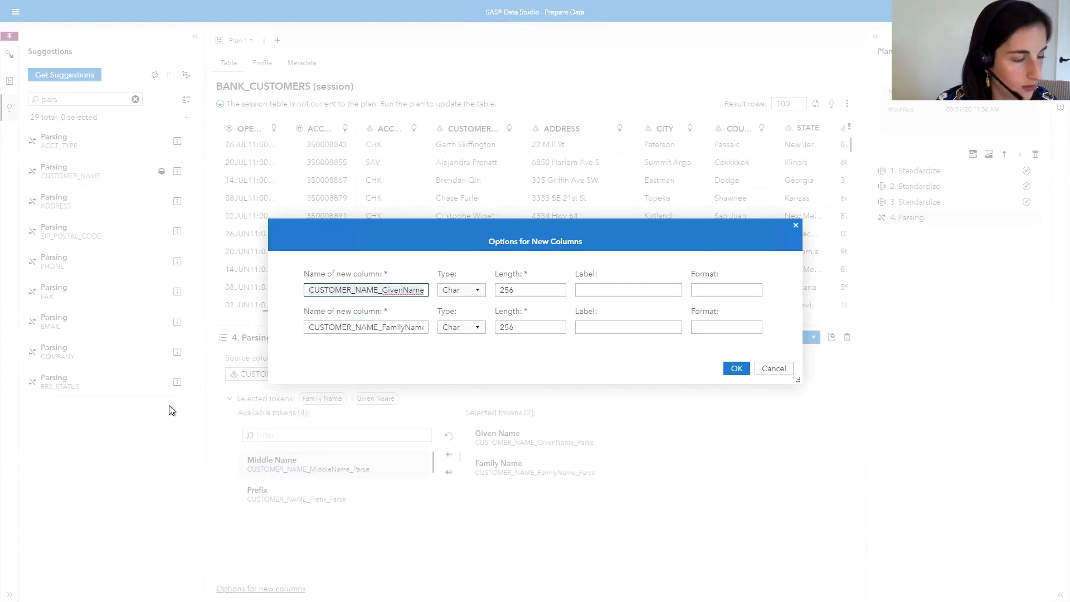
{"action": "type", "text": "rst"}
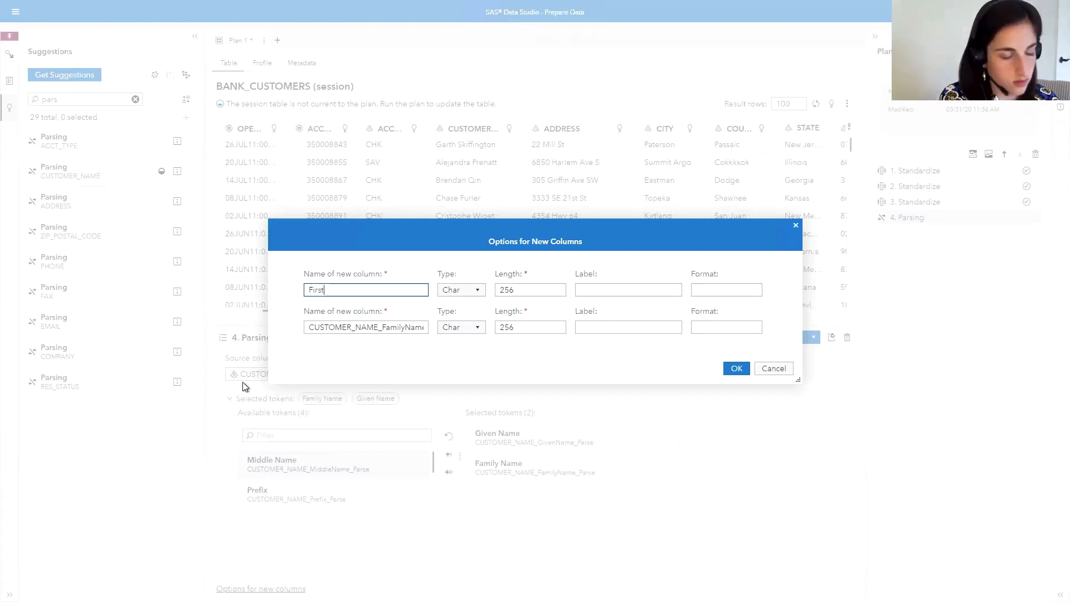
{"action": "type", "text": "Name"}
{"action": "left_click", "coordinate": [338, 326]}
{"action": "key", "text": "ctrl+a"}
{"action": "type", "text": "LastName"}
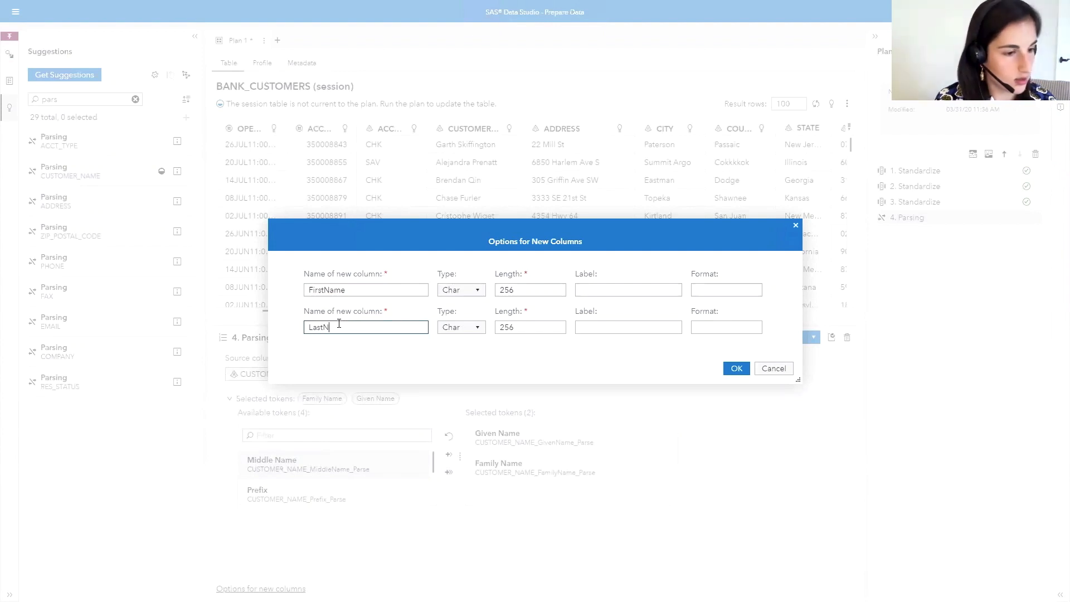
Set the length of both the FirstName and LastName columns to 50 and accept the options
{"action": "left_click", "coordinate": [497, 290]}
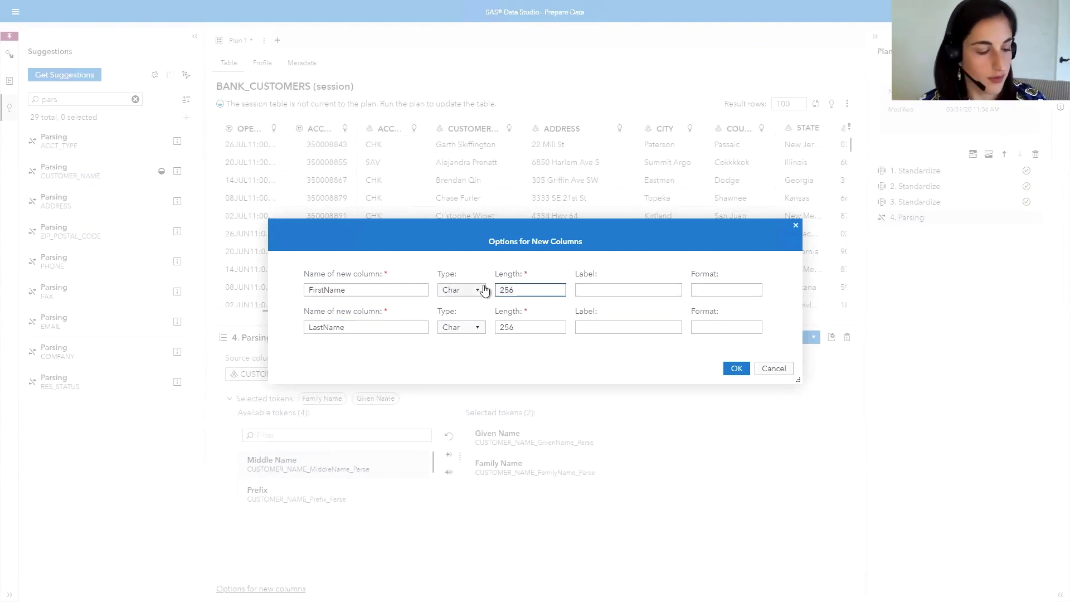
{"action": "key", "text": "ctrl+a"}
{"action": "type", "text": "50"}
{"action": "left_click", "coordinate": [498, 328]}
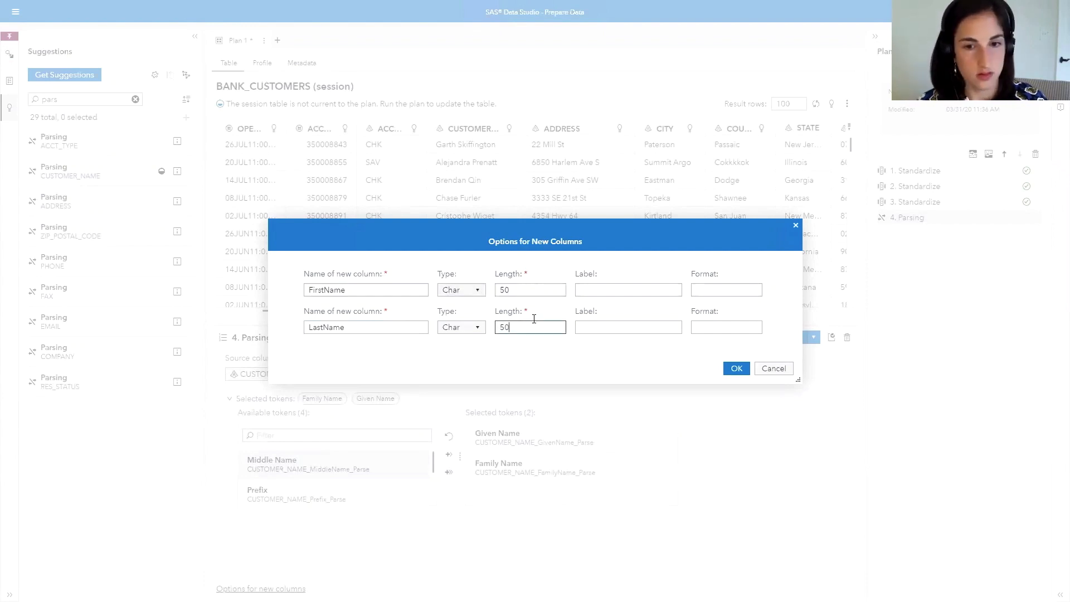
{"action": "left_click", "coordinate": [740, 369]}
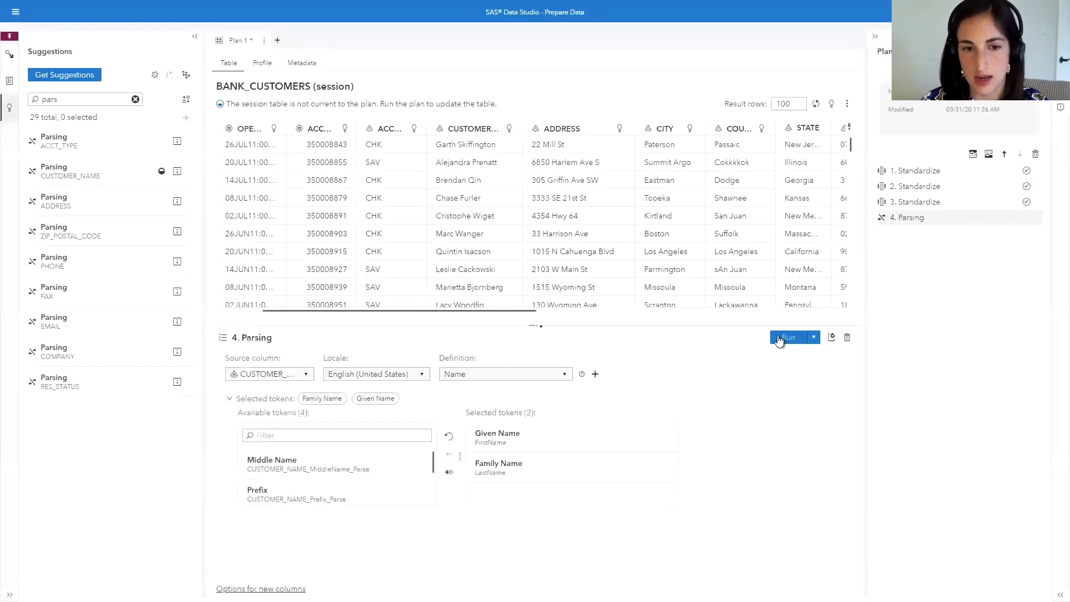
Run the Parsing transform, then get fresh, unfiltered suggestions for the table with its new FirstName and LastName columns
{"action": "left_click", "coordinate": [779, 340]}
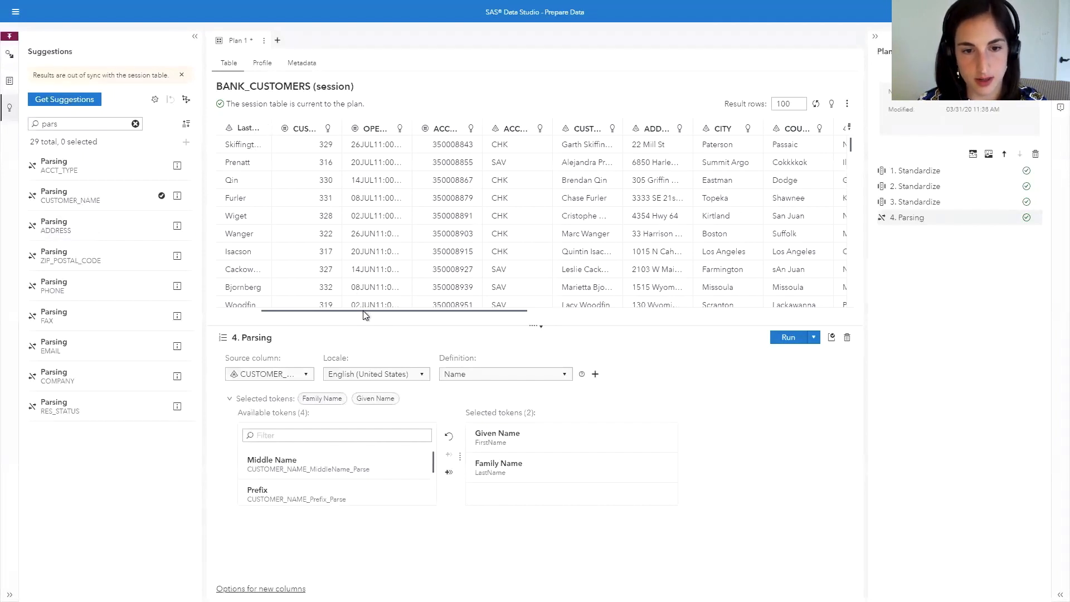
{"action": "scroll", "coordinate": [321, 316], "scroll_direction": "left", "scroll_amount": 2}
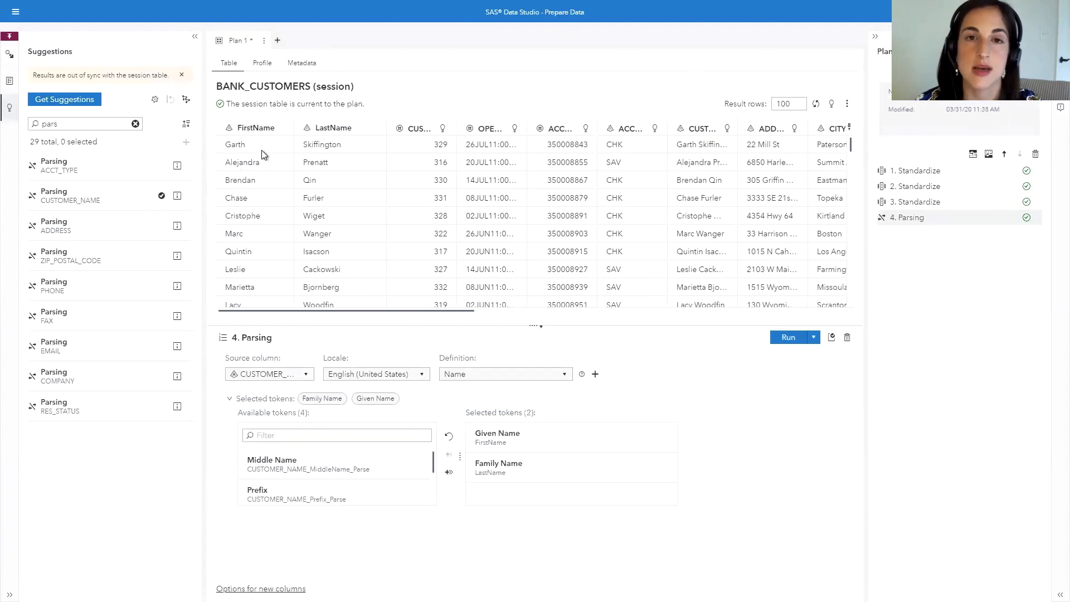
{"action": "left_click", "coordinate": [136, 124]}
{"action": "left_click", "coordinate": [72, 100]}
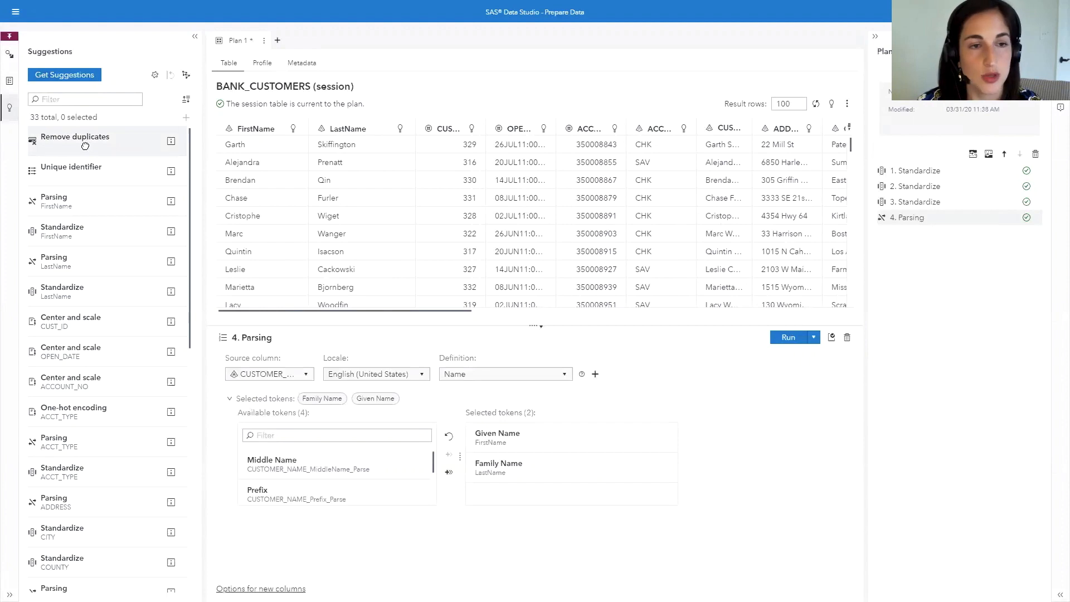
Add the suggested Remove duplicates transform, restrict it to grouping by CUST_ID instead of all columns, and run it
{"action": "left_click", "coordinate": [85, 148]}
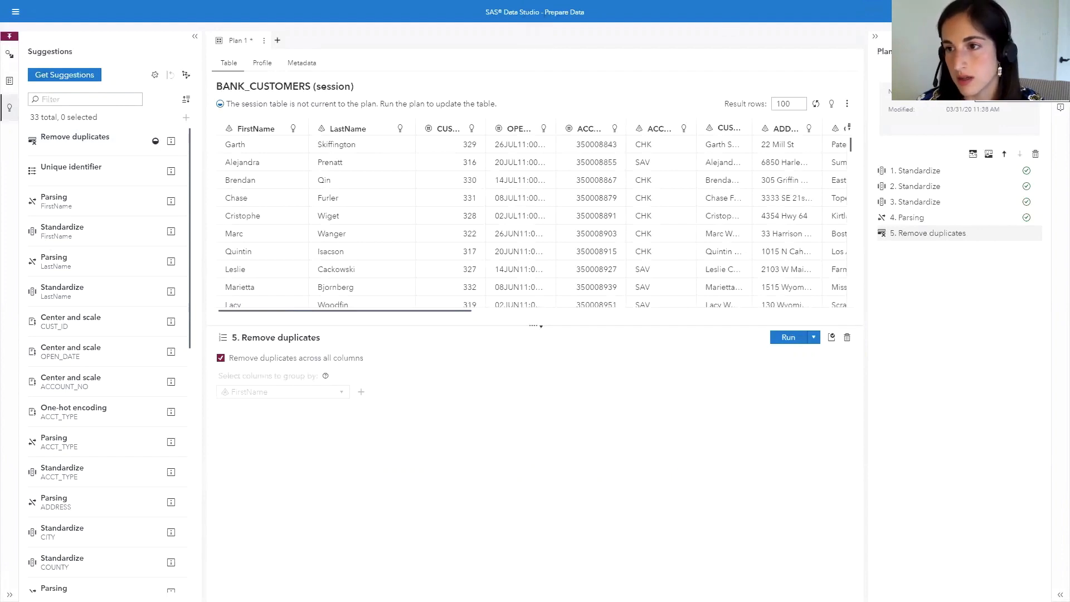
{"action": "left_click", "coordinate": [1060, 80]}
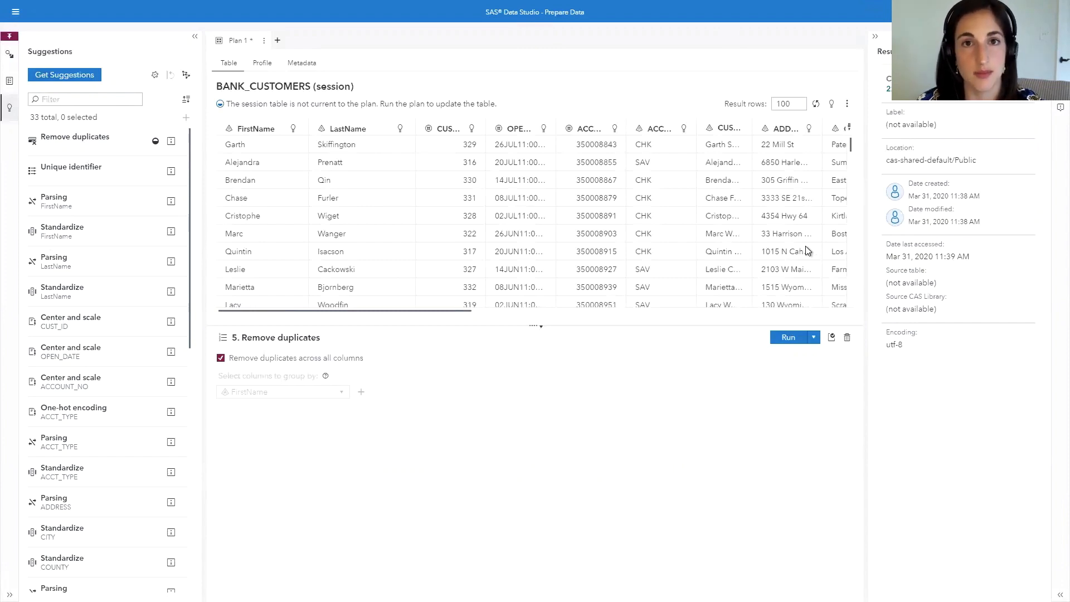
{"action": "left_click", "coordinate": [221, 359]}
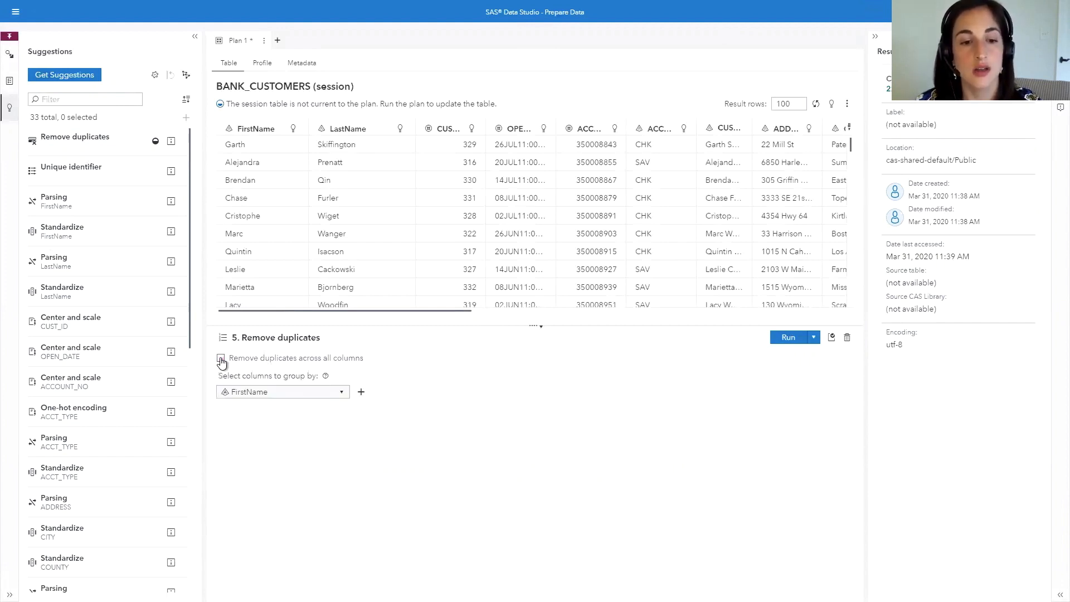
{"action": "left_click", "coordinate": [230, 396]}
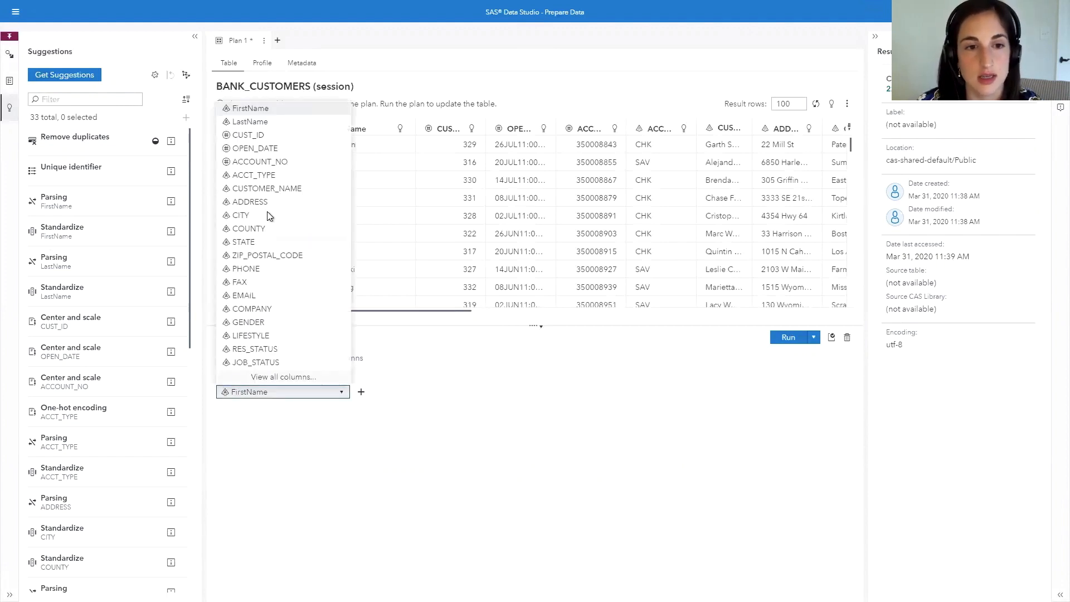
{"action": "left_click", "coordinate": [259, 137]}
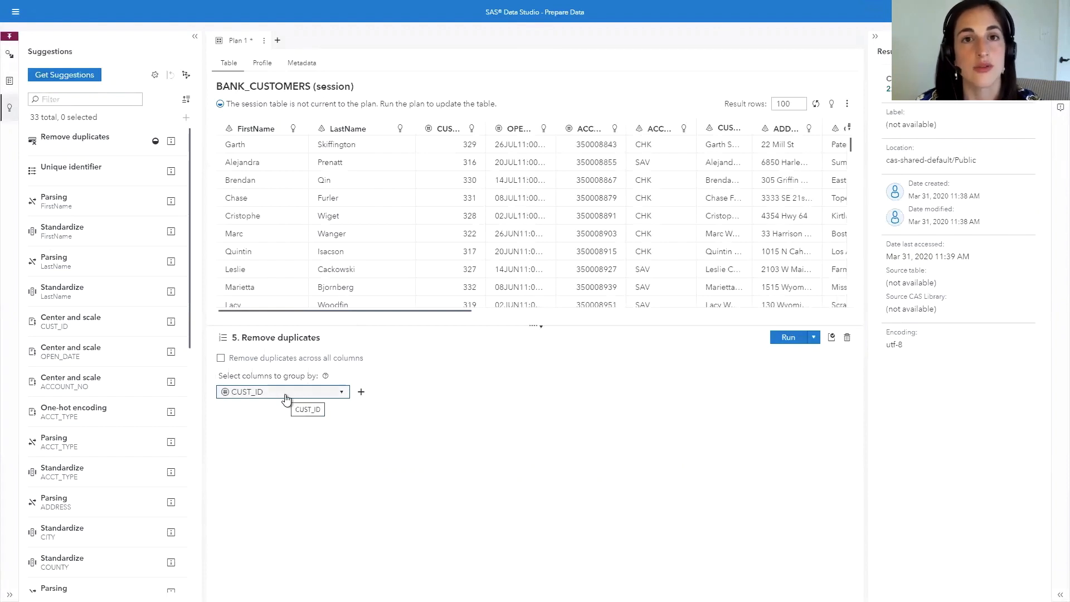
{"action": "left_click", "coordinate": [787, 338]}
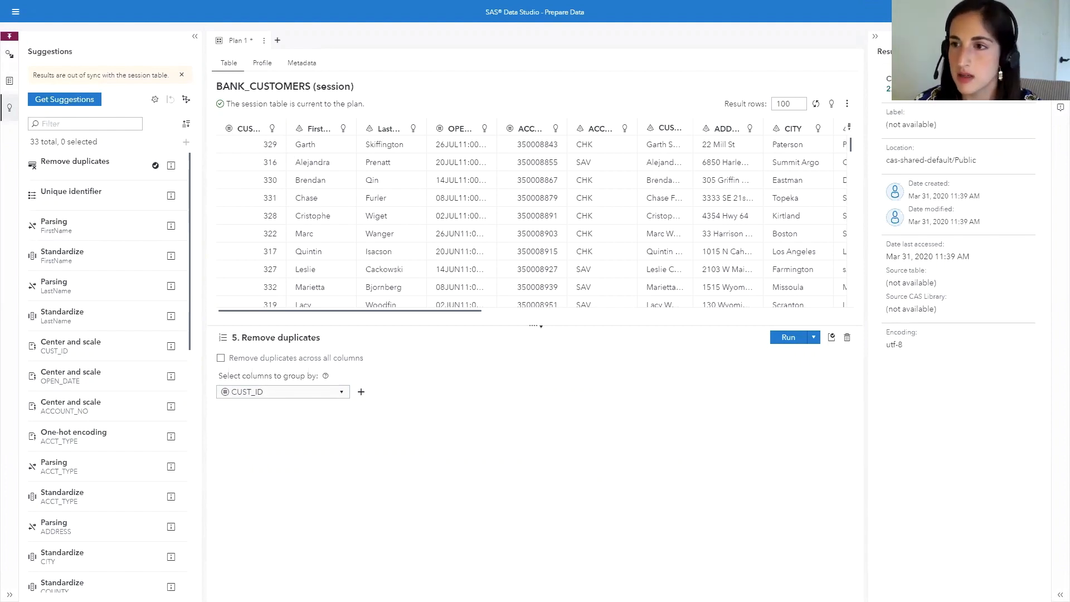
Move the Remove duplicates transform up to first place in the plan and run it
{"action": "left_click", "coordinate": [1061, 54]}
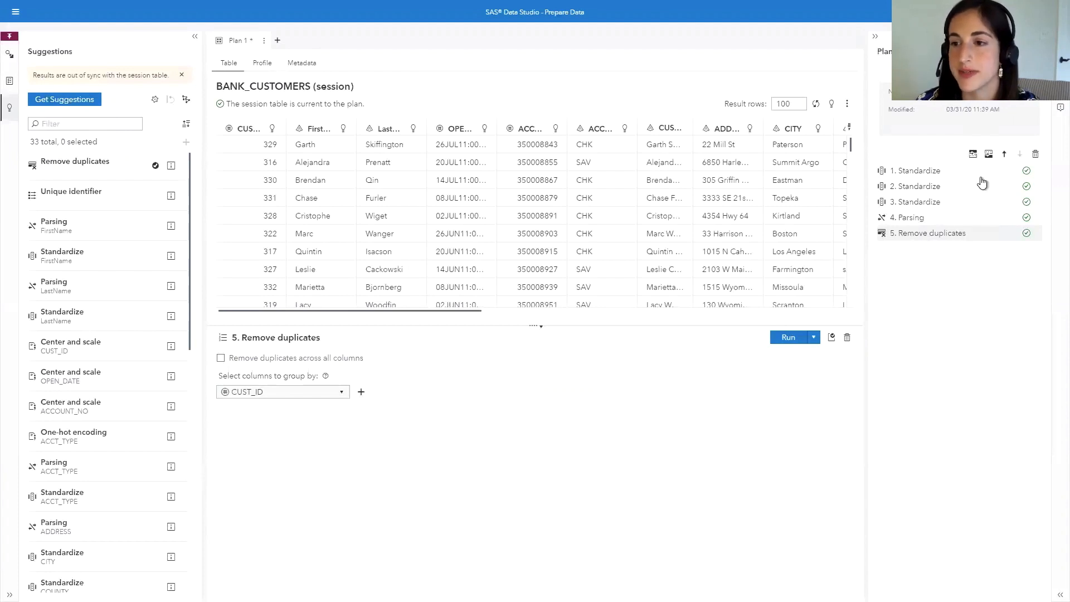
{"action": "left_click", "coordinate": [1004, 154]}
{"action": "left_click", "coordinate": [1004, 155]}
{"action": "left_click", "coordinate": [1004, 155]}
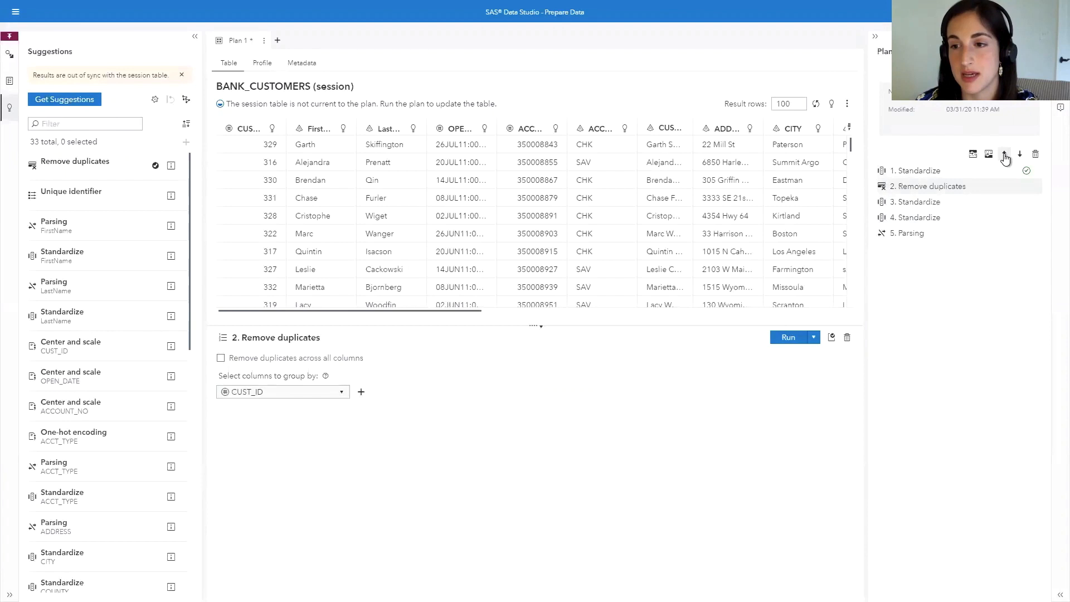
{"action": "left_click", "coordinate": [1004, 155]}
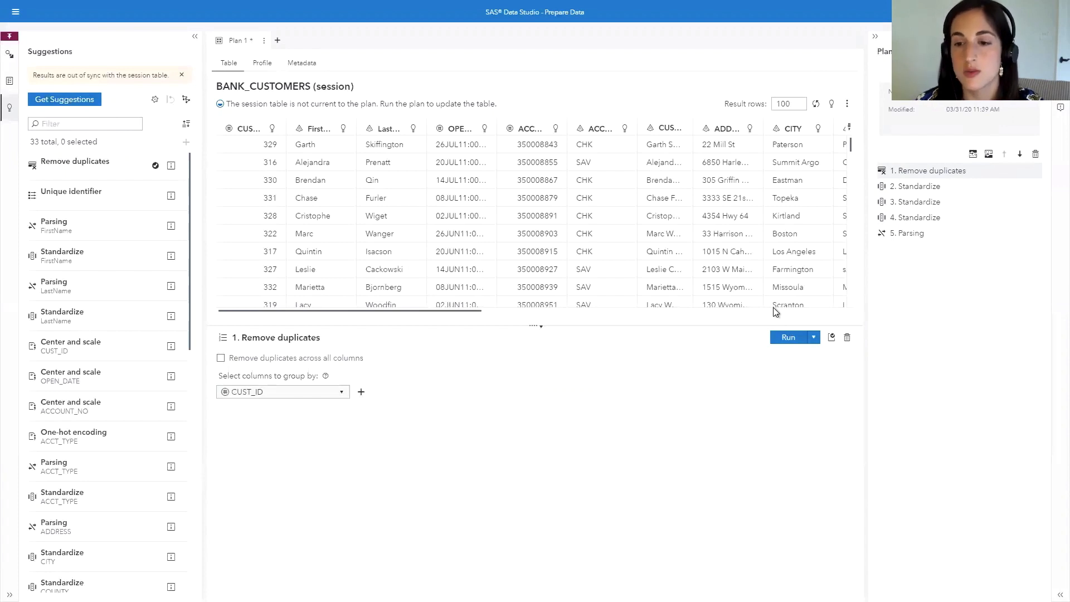
{"action": "left_click", "coordinate": [788, 338]}
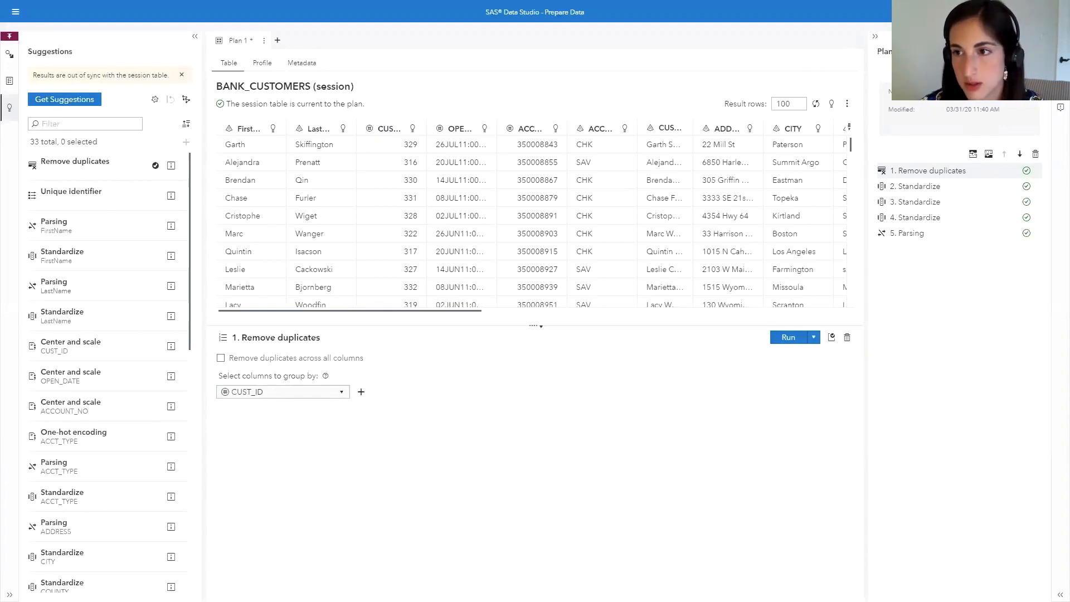
Start saving the plan under a new name, Cleanse Bank Customers Using Suggestions, in My Folder
{"action": "left_click", "coordinate": [1035, 52]}
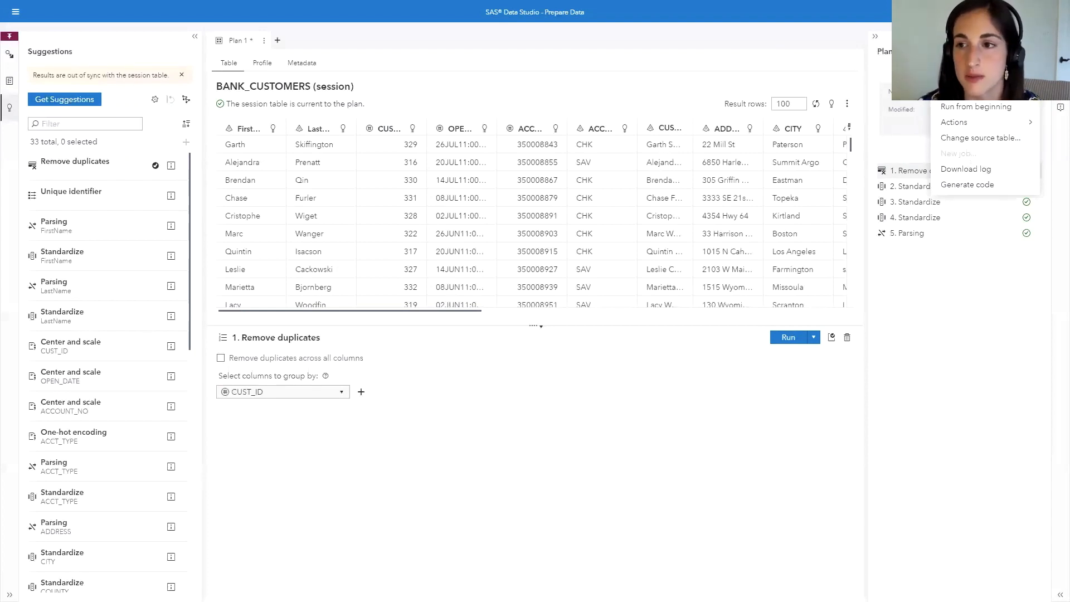
{"action": "left_click", "coordinate": [954, 91]}
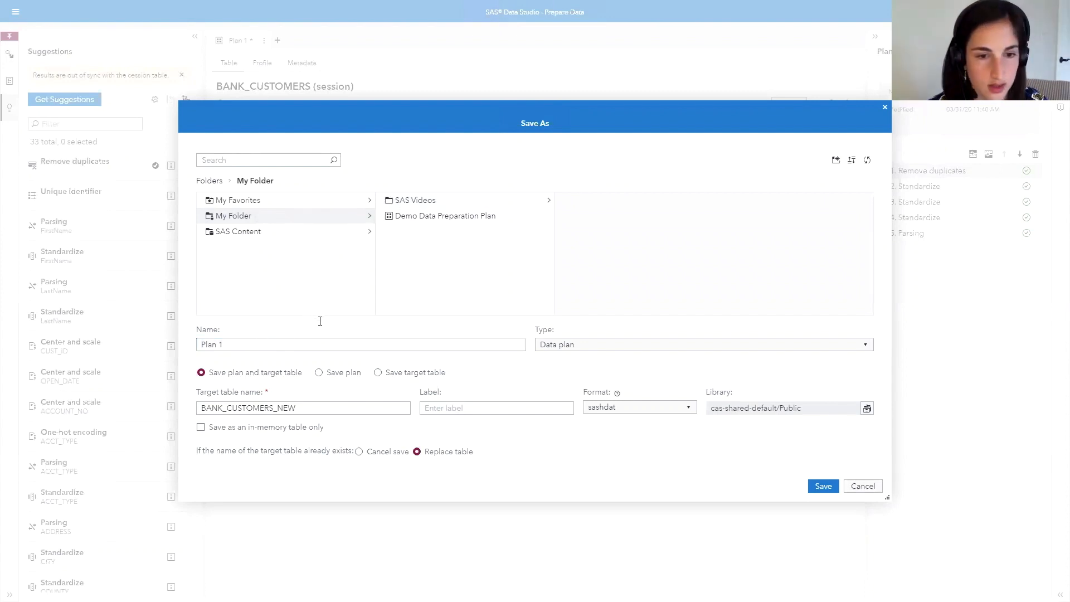
{"action": "left_click", "coordinate": [266, 346]}
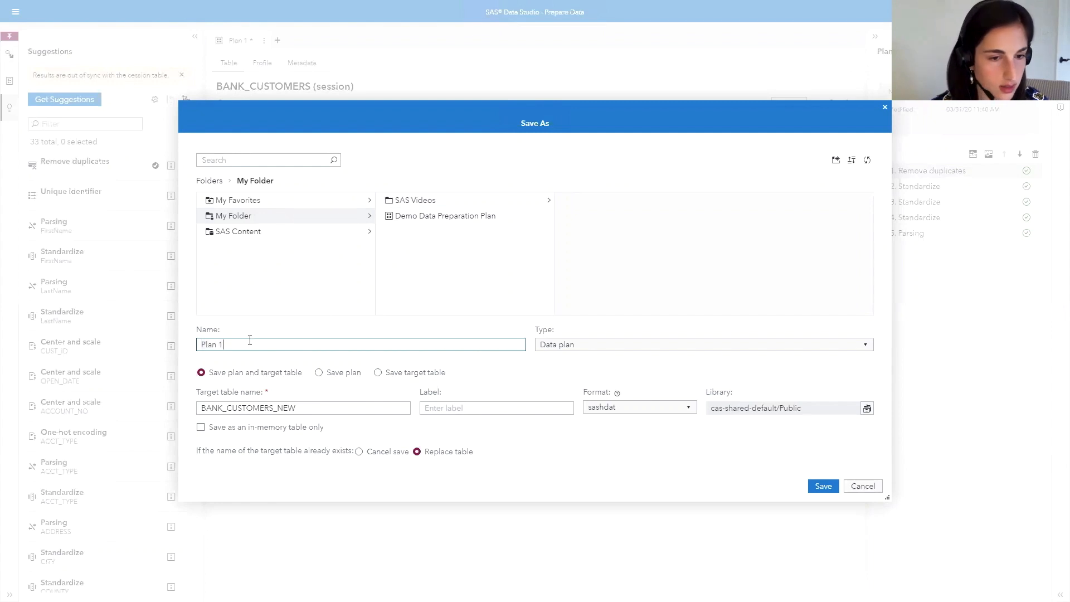
{"action": "key", "text": "BackSpace"}
{"action": "key", "text": "BackSpace"}
{"action": "key", "text": "BackSpace"}
{"action": "key", "text": "BackSpace"}
{"action": "key", "text": "BackSpace"}
{"action": "key", "text": "BackSpace"}
{"action": "type", "text": "Cleanse"}
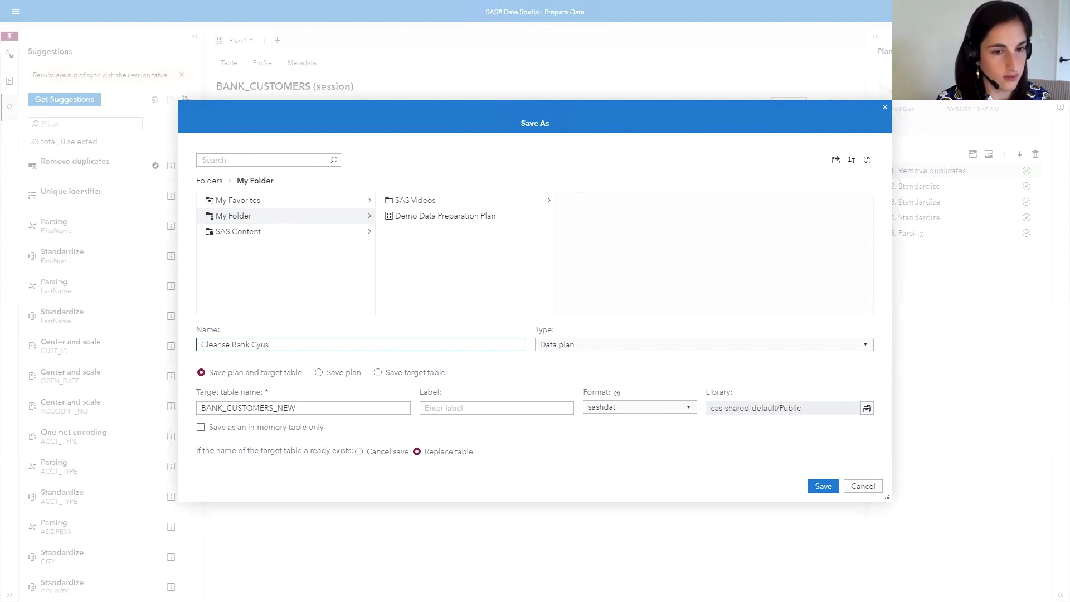
{"action": "type", "text": "omers Using Suggestions"}
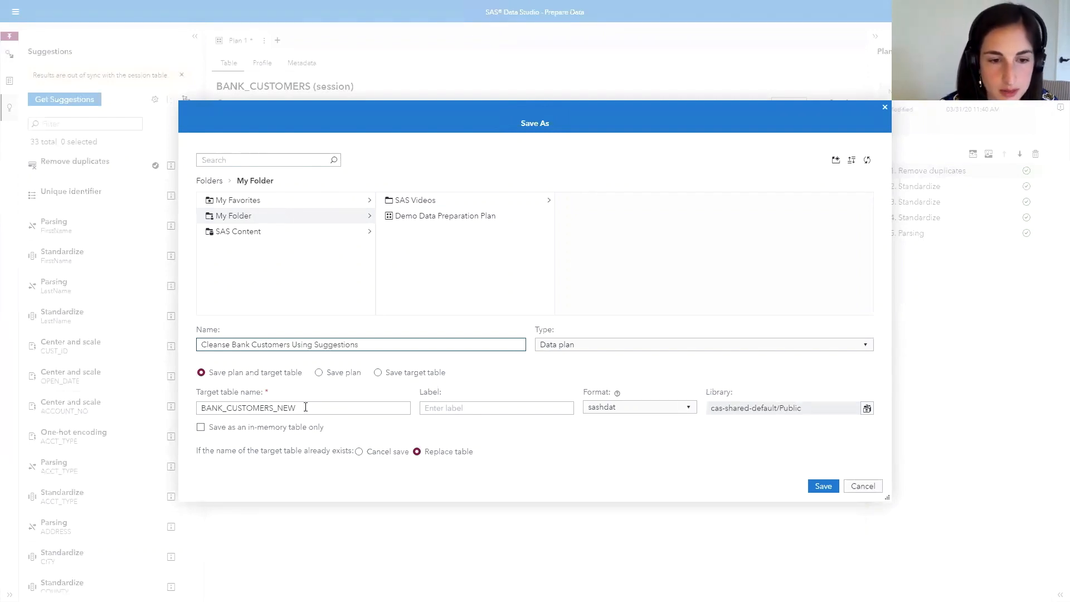
Name the target table BANK_CUSTOMERS_CLEANSED, keep the sashdat format, and save both plan and table
{"action": "left_click", "coordinate": [305, 407]}
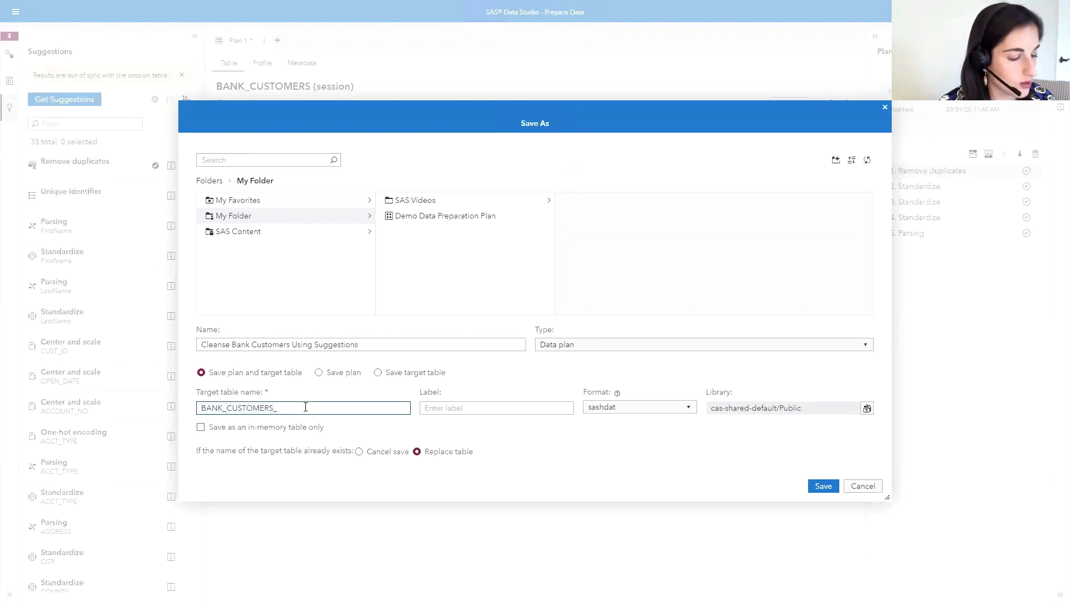
{"action": "type", "text": "CLEANSED"}
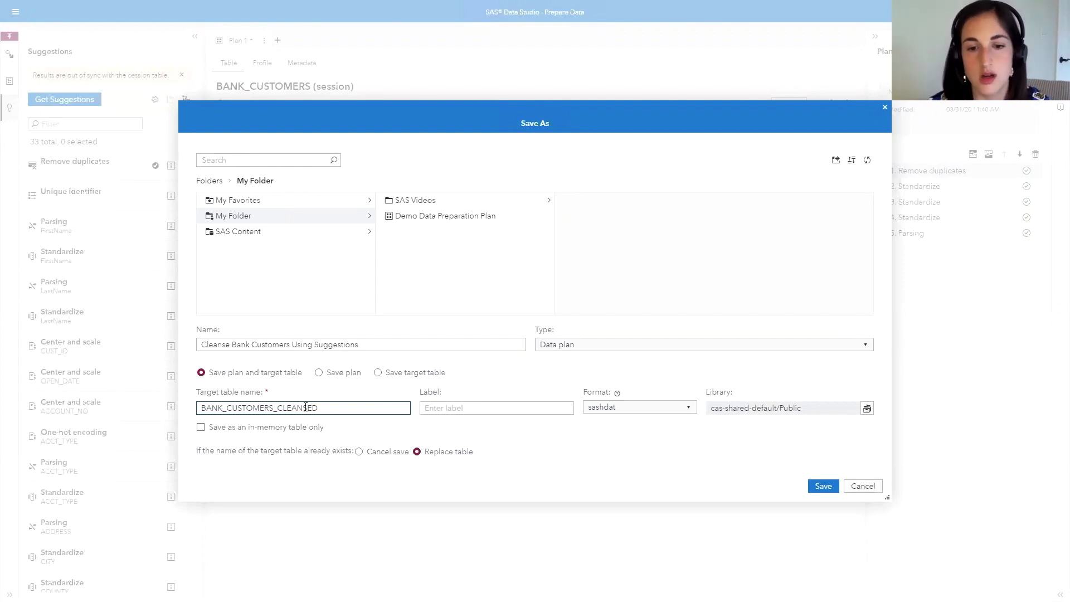
{"action": "left_click", "coordinate": [641, 417]}
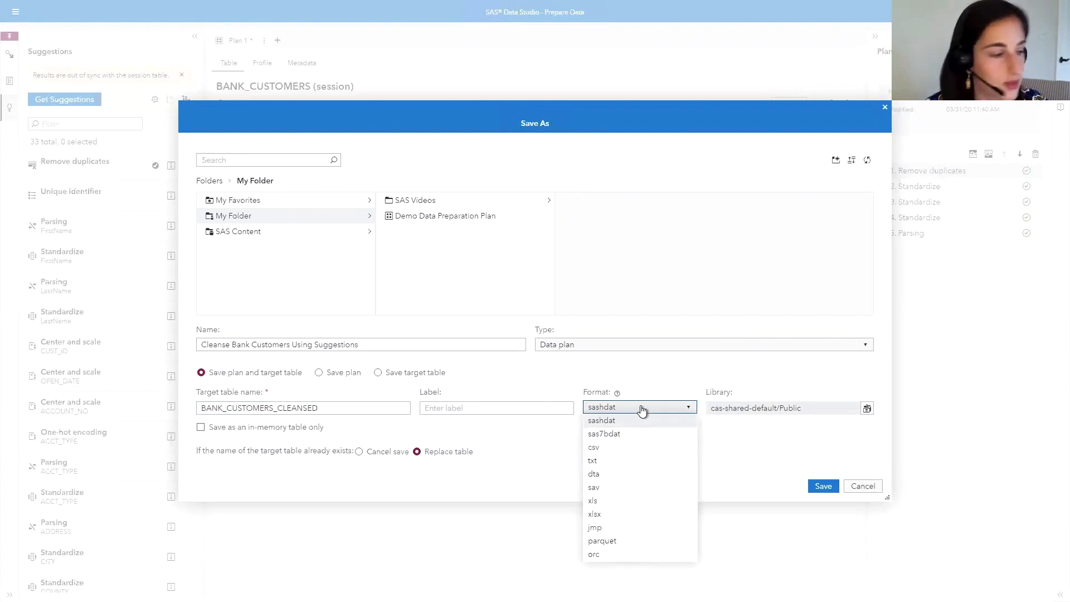
{"action": "left_click", "coordinate": [646, 413]}
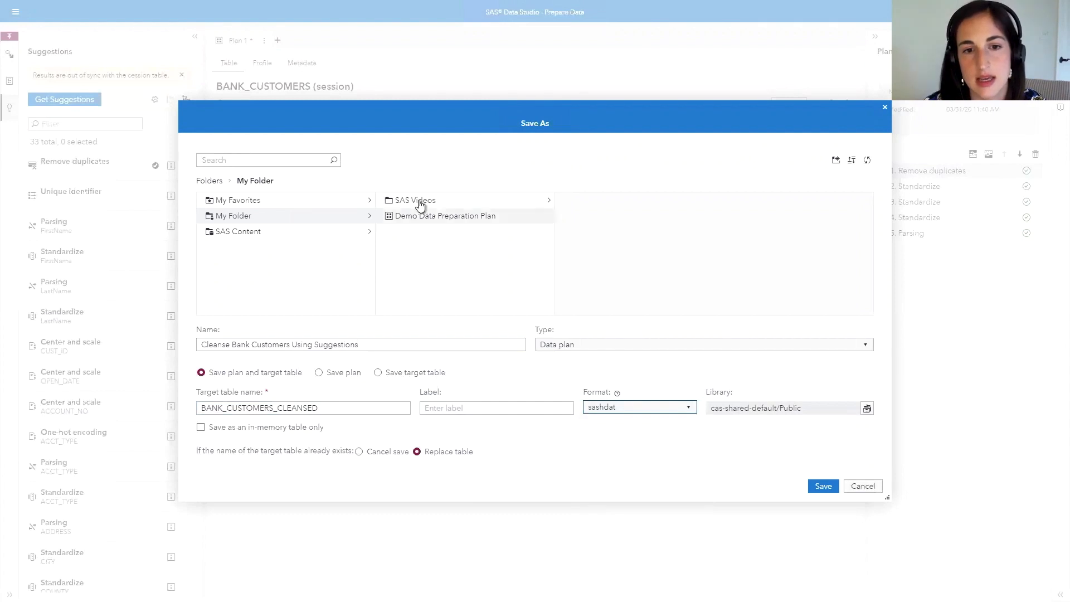
{"action": "left_click", "coordinate": [823, 486]}
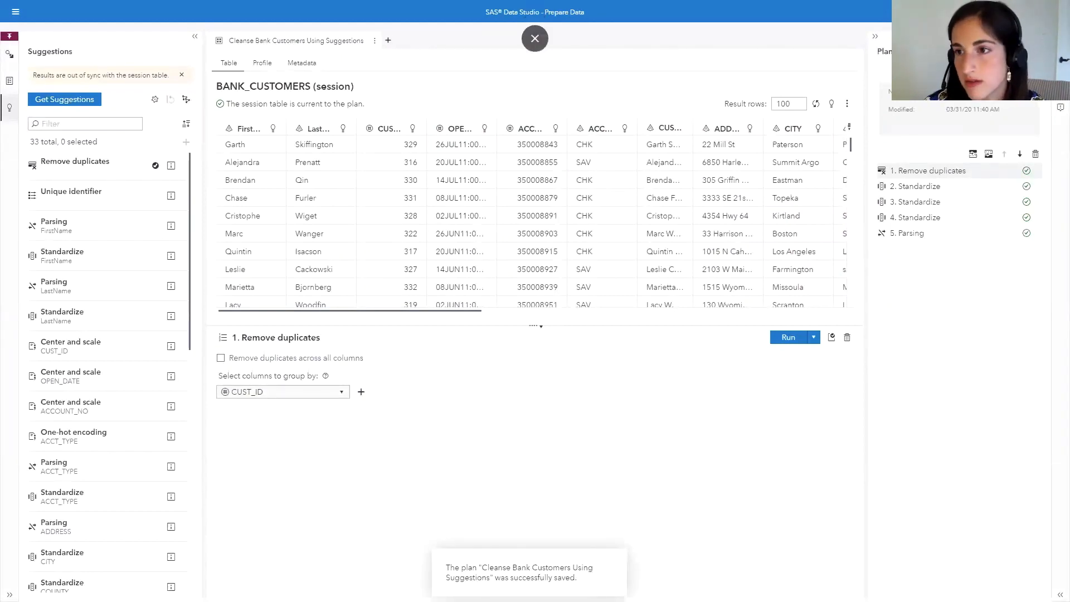
Open the saved table in SAS Visual Analytics for exploring and visualizing, and place the suggested Frequency of OCCUPATION plot on the report page
{"action": "left_click", "coordinate": [1036, 52]}
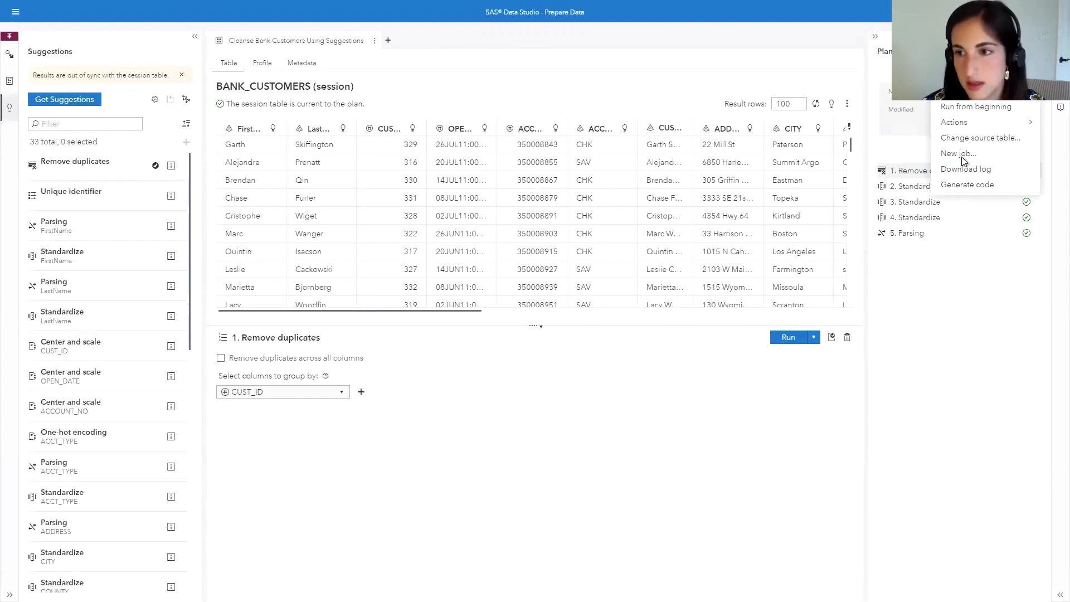
{"action": "mouse_move", "coordinate": [975, 122]}
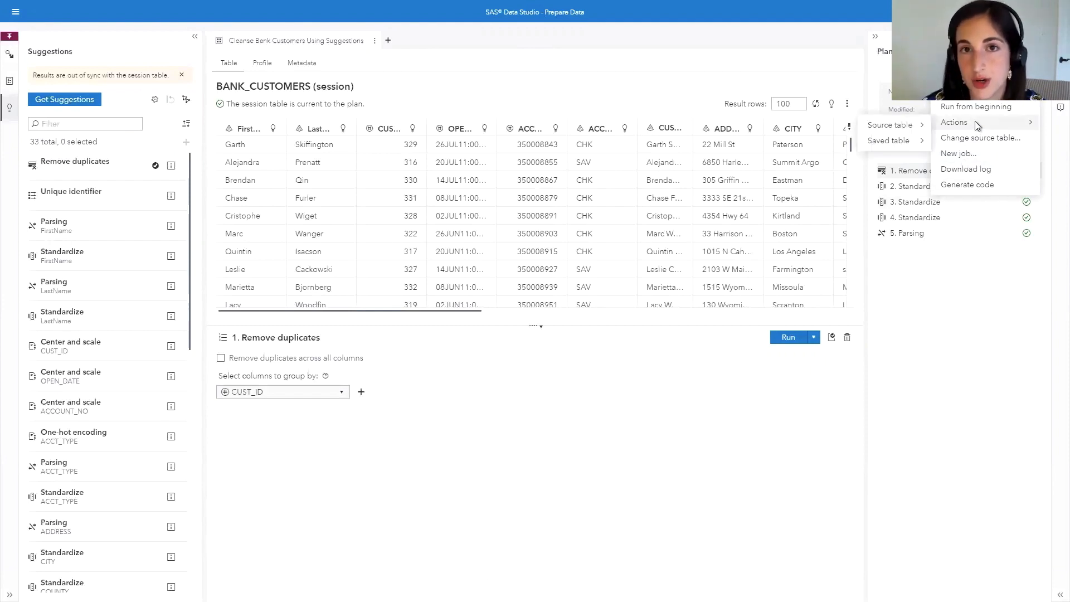
{"action": "mouse_move", "coordinate": [895, 144]}
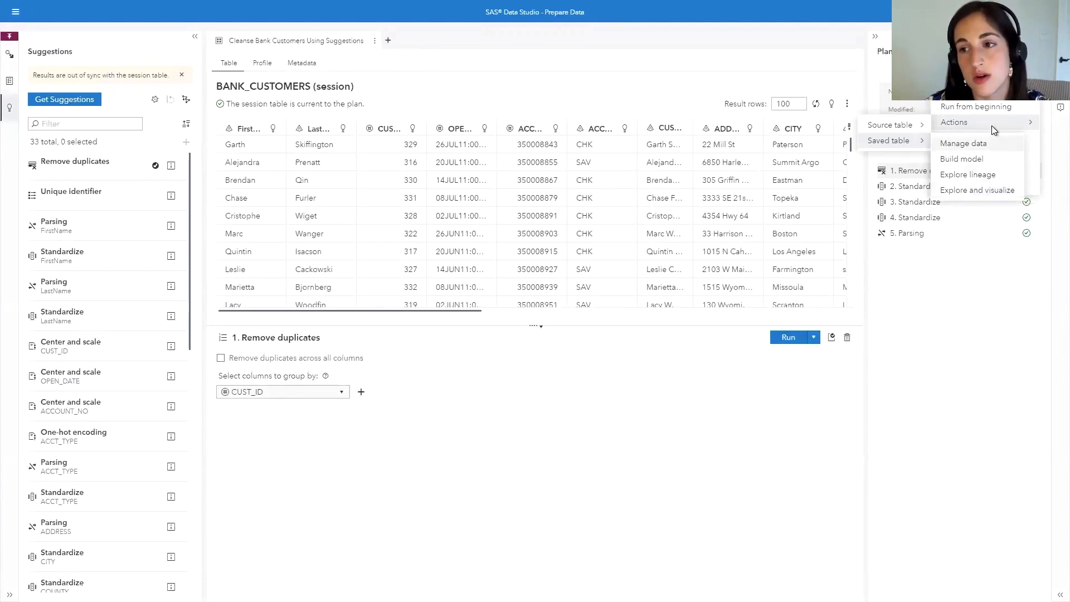
{"action": "left_click", "coordinate": [981, 195]}
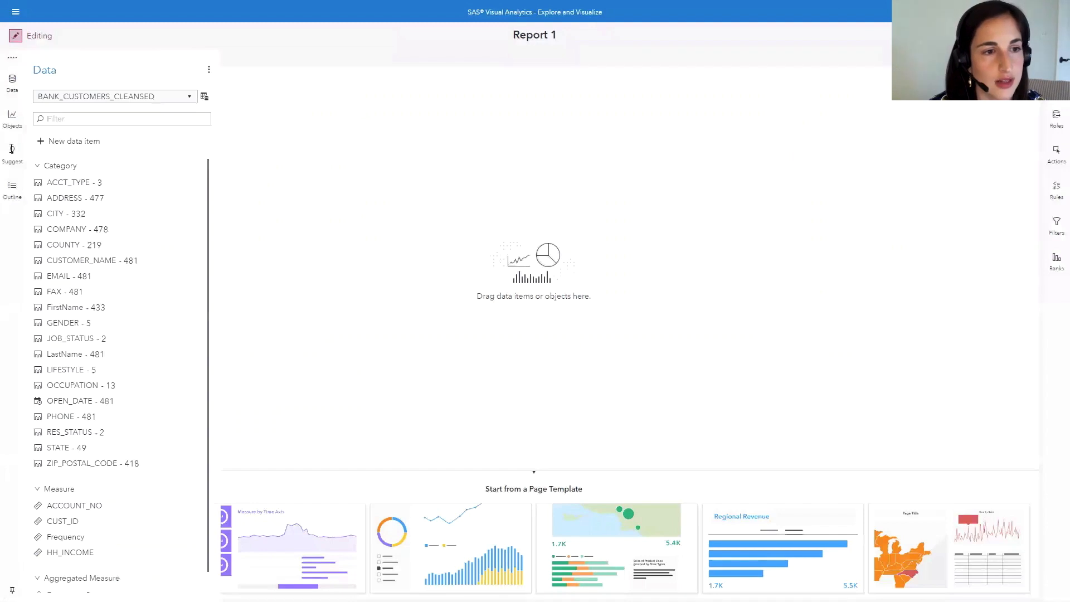
{"action": "left_click", "coordinate": [11, 155]}
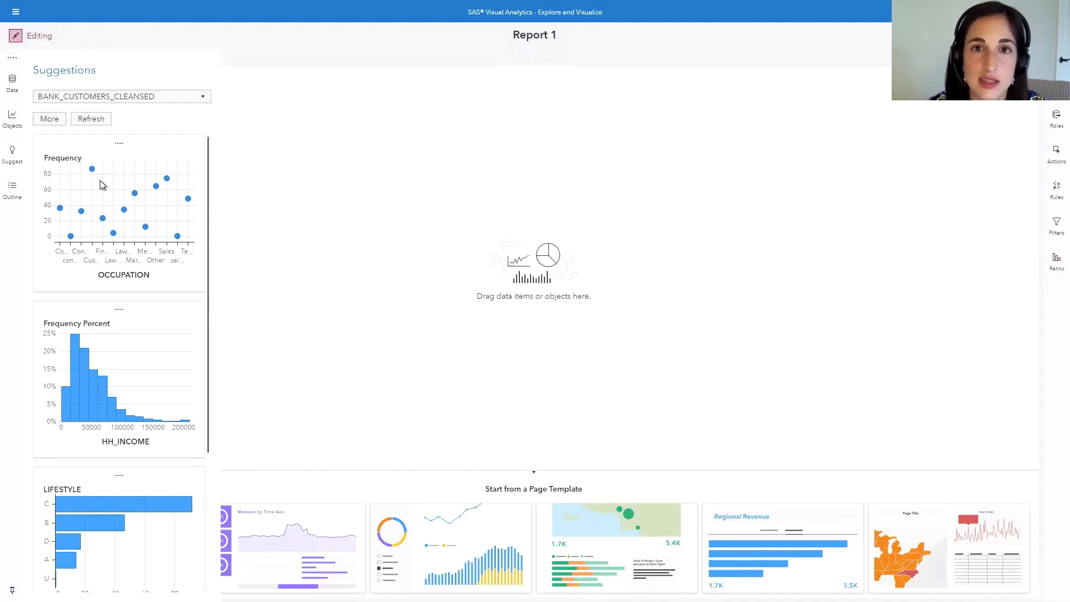
{"action": "left_click_drag", "start_coordinate": [122, 142], "coordinate": [516, 112]}
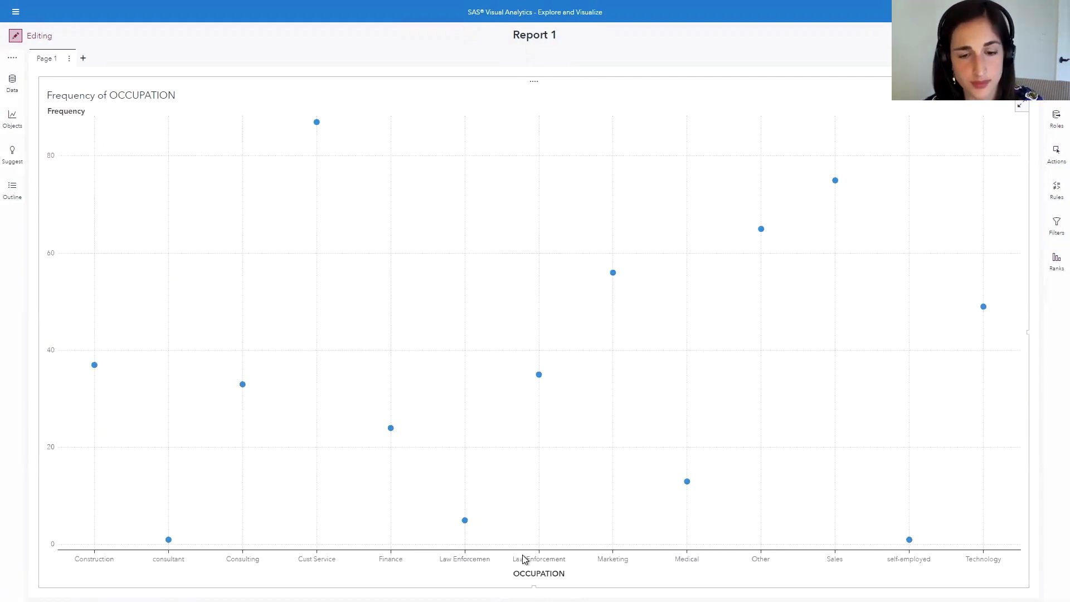
Switch to SAS Drive for sharing and collaborating
{"action": "left_click", "coordinate": [16, 12]}
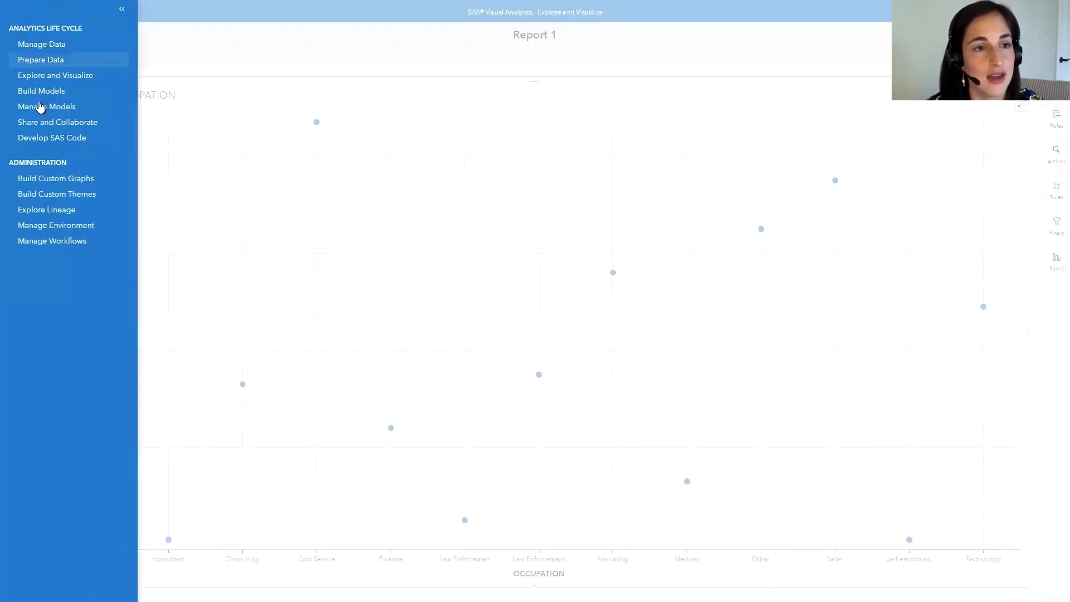
{"action": "left_click", "coordinate": [52, 123]}
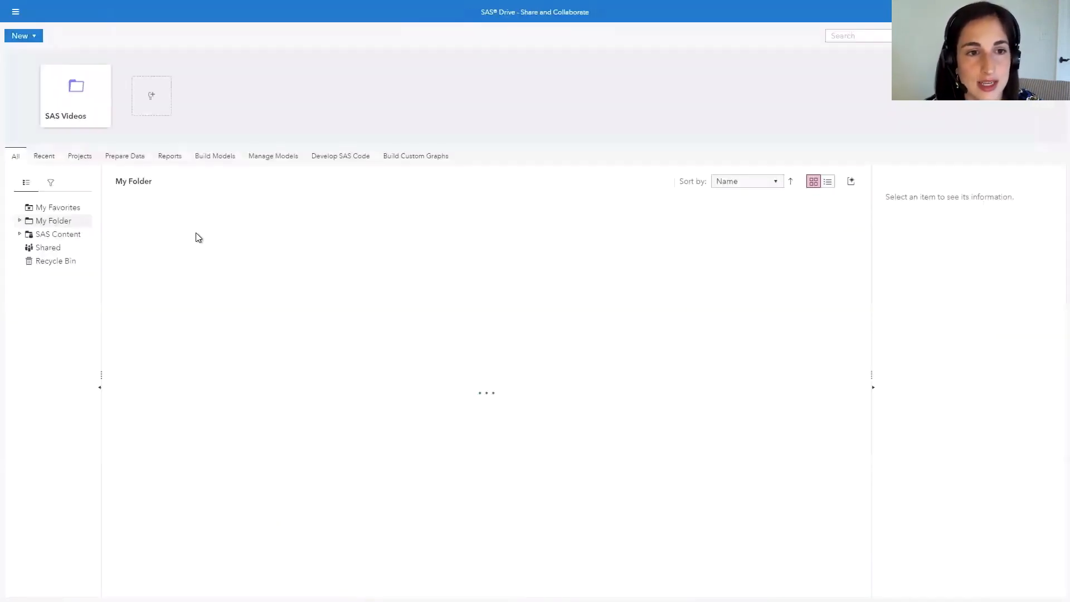